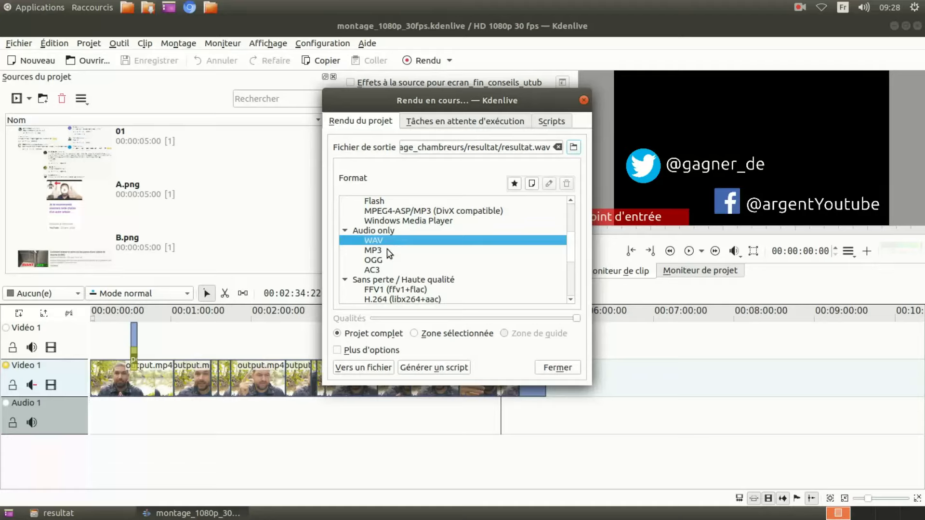
# Close the render window and open resultat.wav from the resultat folder in Audacity.
pyautogui.click(583, 100)
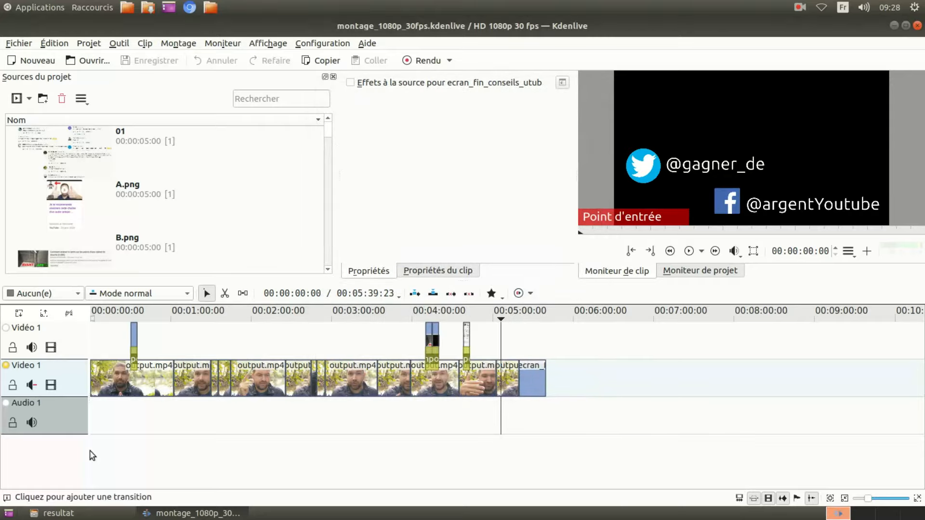
pyautogui.click(53, 513)
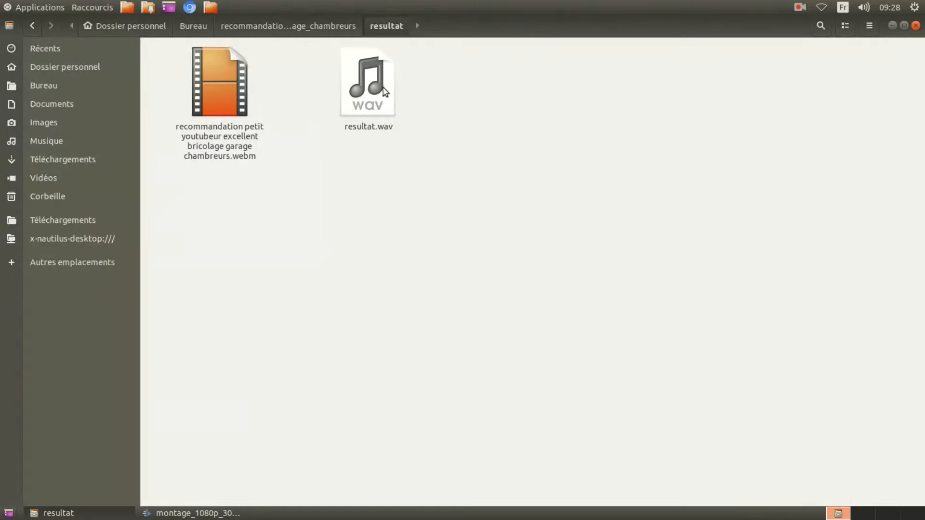
pyautogui.click(193, 514)
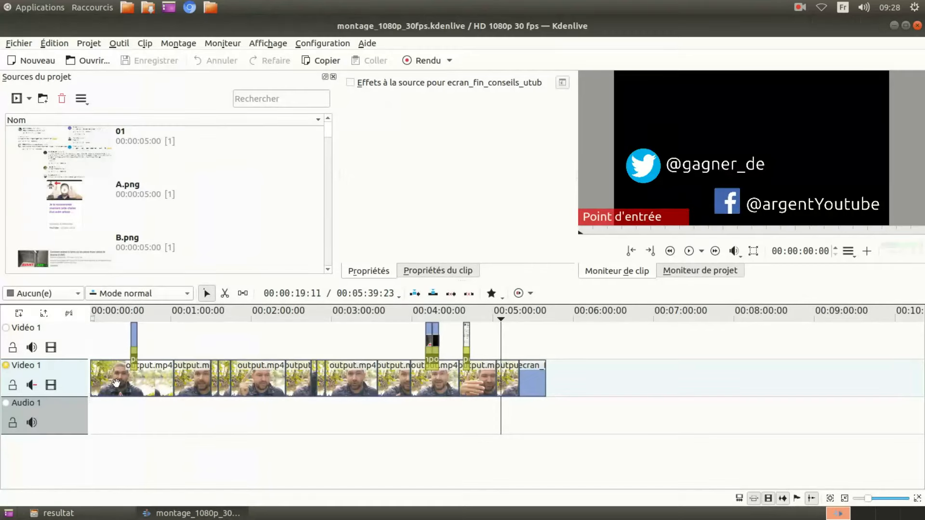
pyautogui.hotkey('alt', 'Tab')
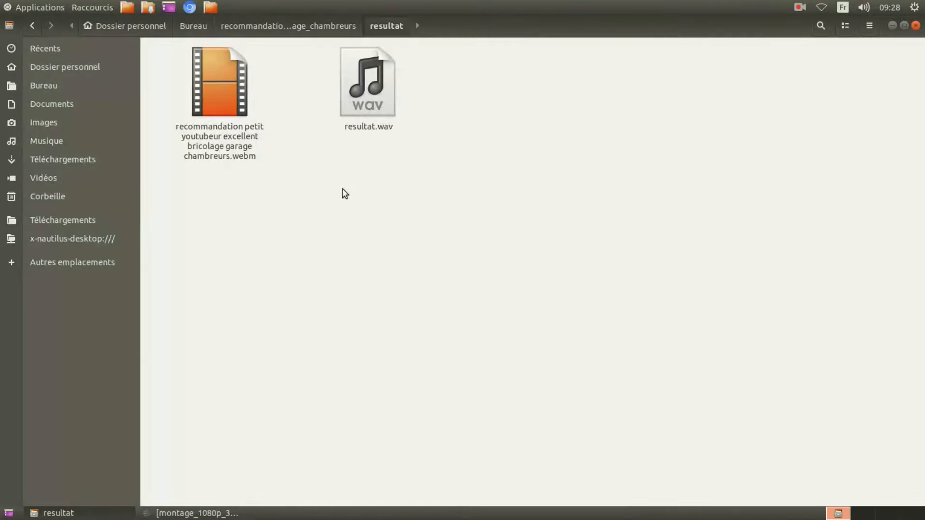
pyautogui.rightClick(368, 106)
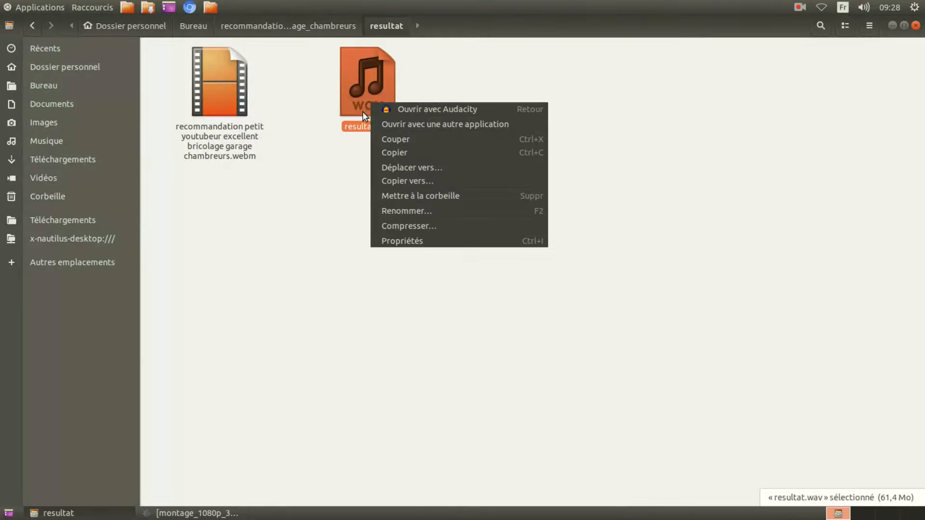
pyautogui.click(427, 111)
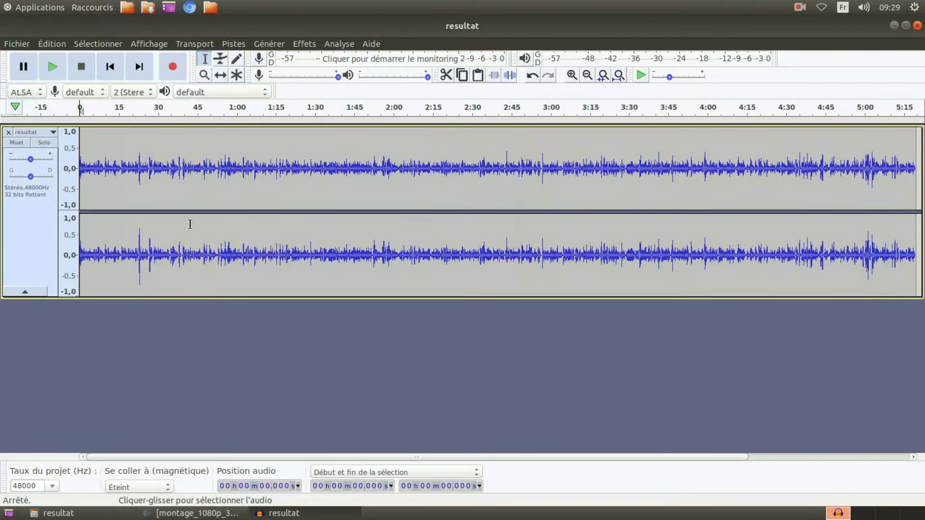
# Select the whole resultat track and bring up the Amplification effect settings.
pyautogui.hotkey('ctrl', 'a')
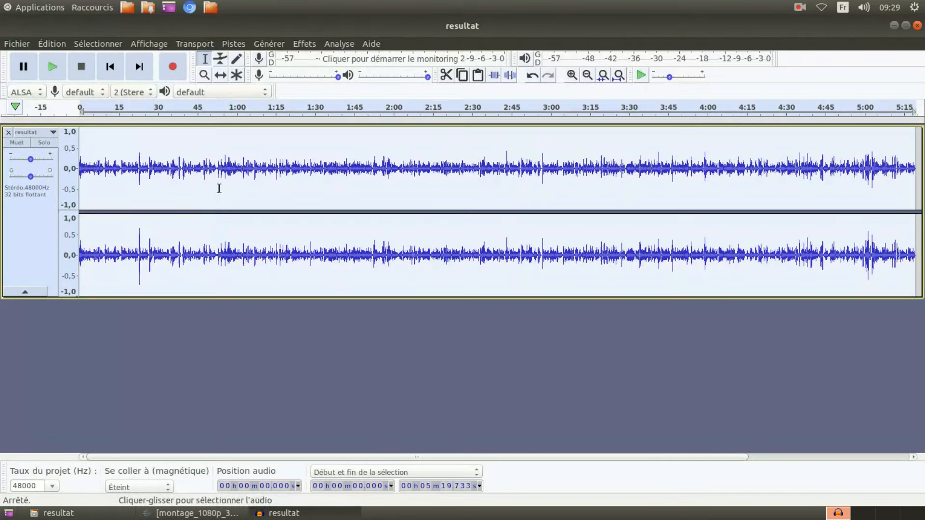
pyautogui.click(304, 44)
pyautogui.click(321, 98)
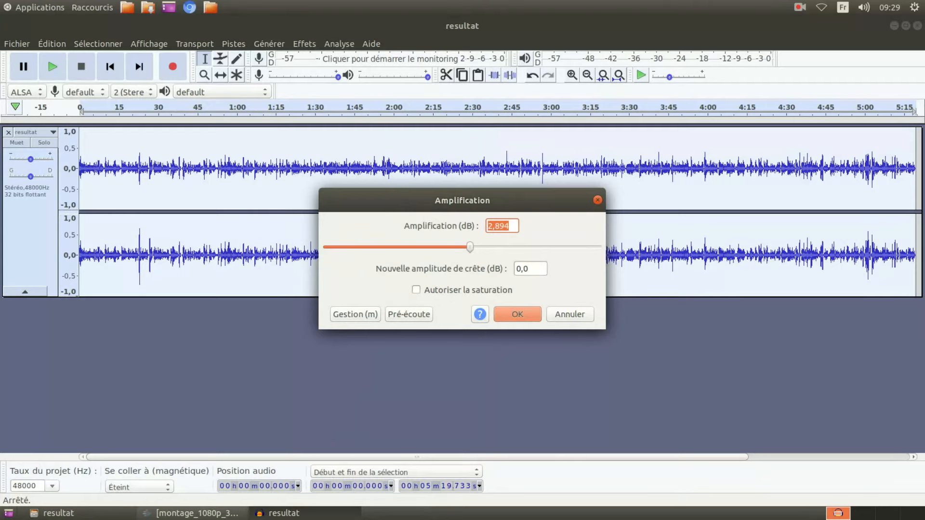
# Switch to Kdenlive, add the Amplification effect to the first output.mp4 clip on the video track, and remove it again.
pyautogui.click(198, 514)
pyautogui.rightClick(163, 382)
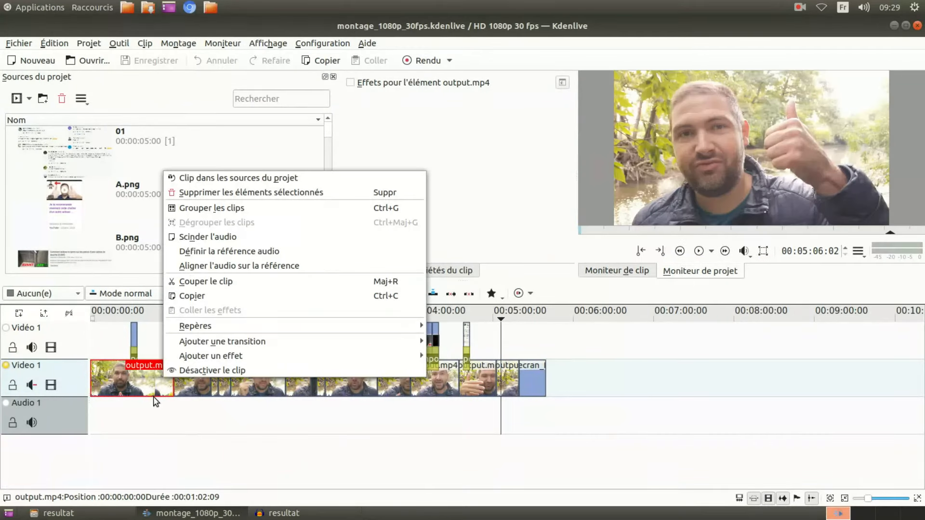
pyautogui.moveTo(216, 357)
pyautogui.moveTo(482, 342)
pyautogui.moveTo(490, 369)
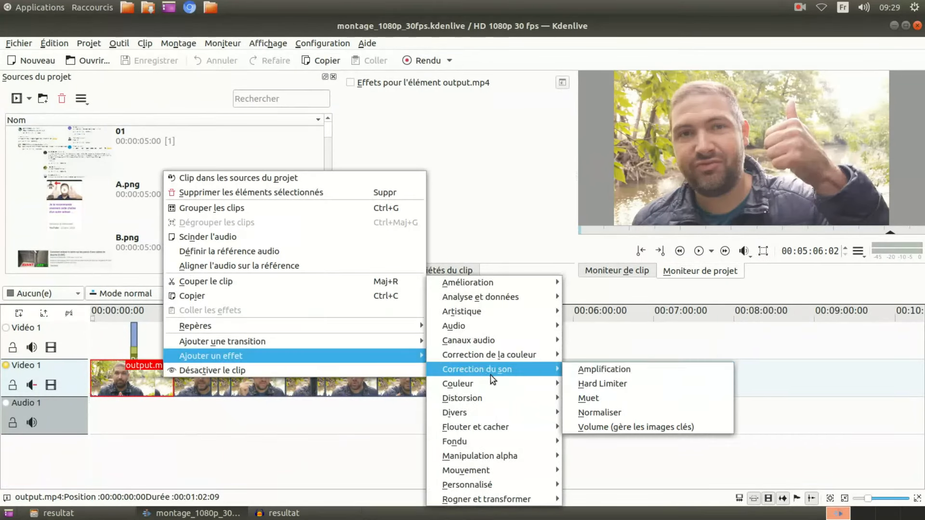
pyautogui.click(600, 369)
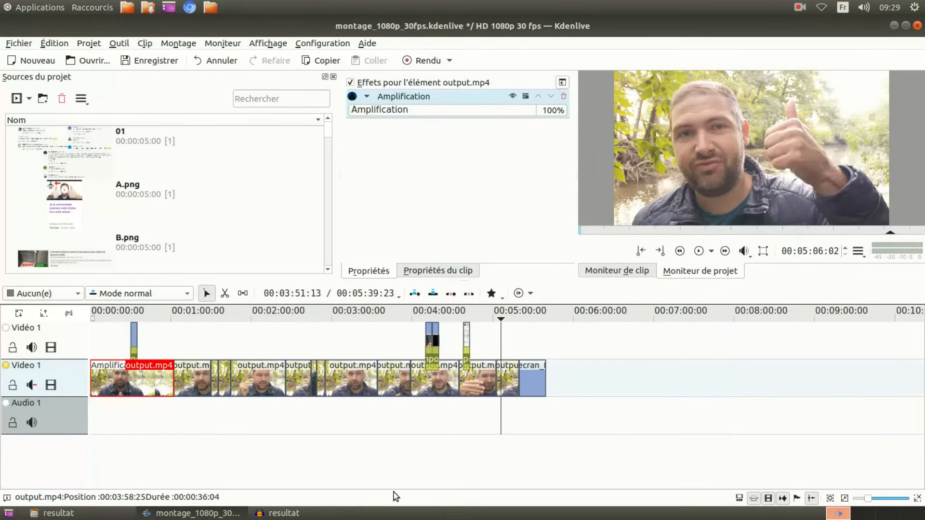
pyautogui.click(564, 97)
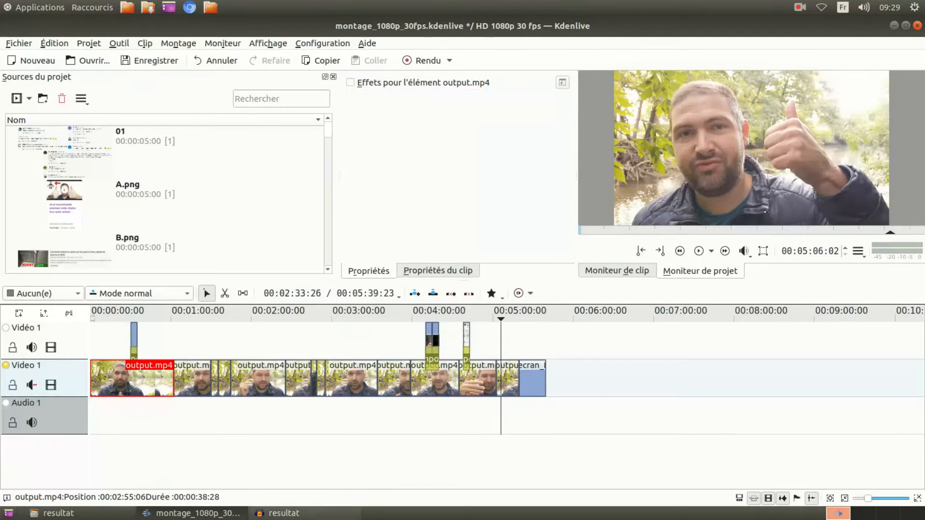
# Return to Audacity, dismiss the Amplification settings, and capture a noise profile from the silent passage between about 28.0 and 28.3 s.
pyautogui.click(284, 513)
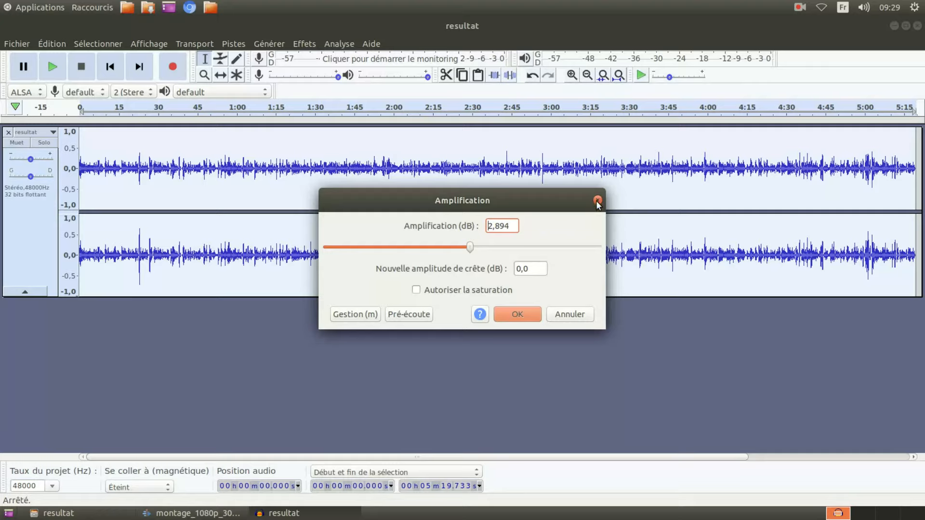
pyautogui.click(576, 316)
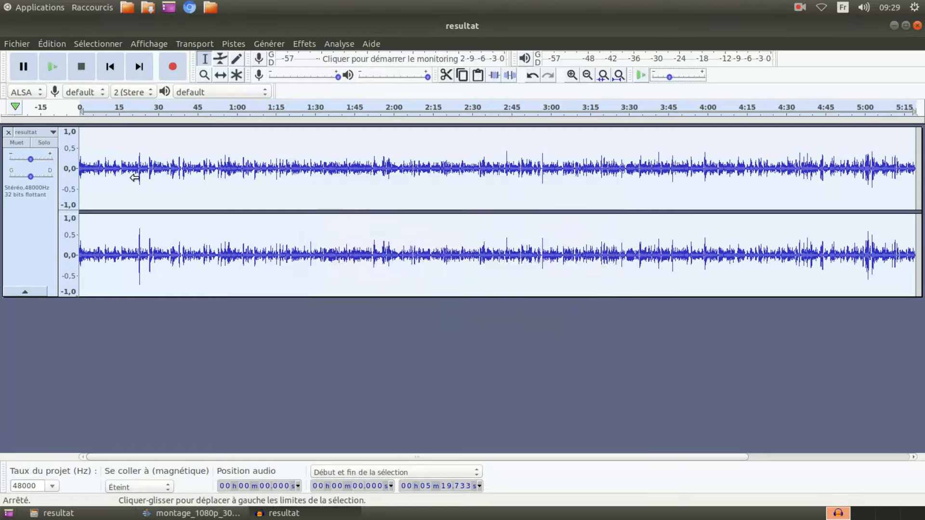
pyautogui.scroll(4, 159, 177)
pyautogui.moveTo(278, 166); pyautogui.dragTo(355, 161)
pyautogui.scroll(1, 332, 164)
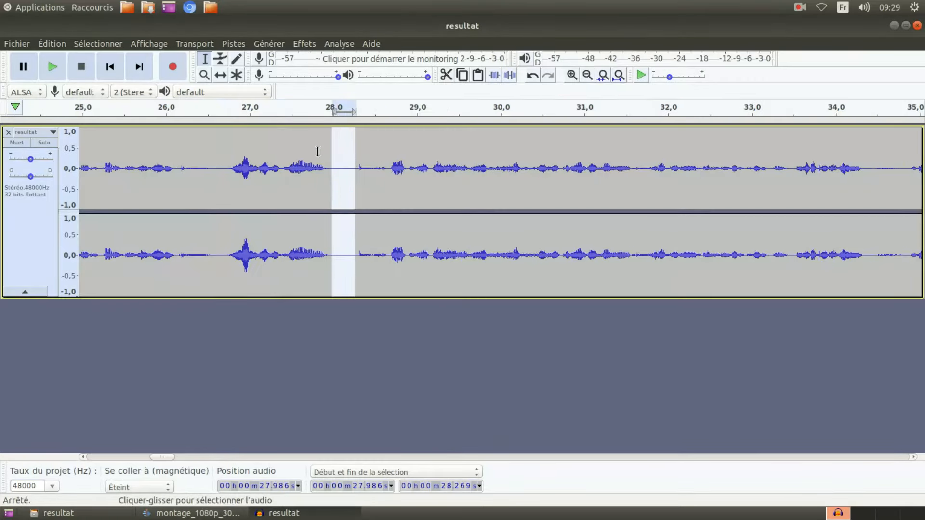
pyautogui.click(304, 44)
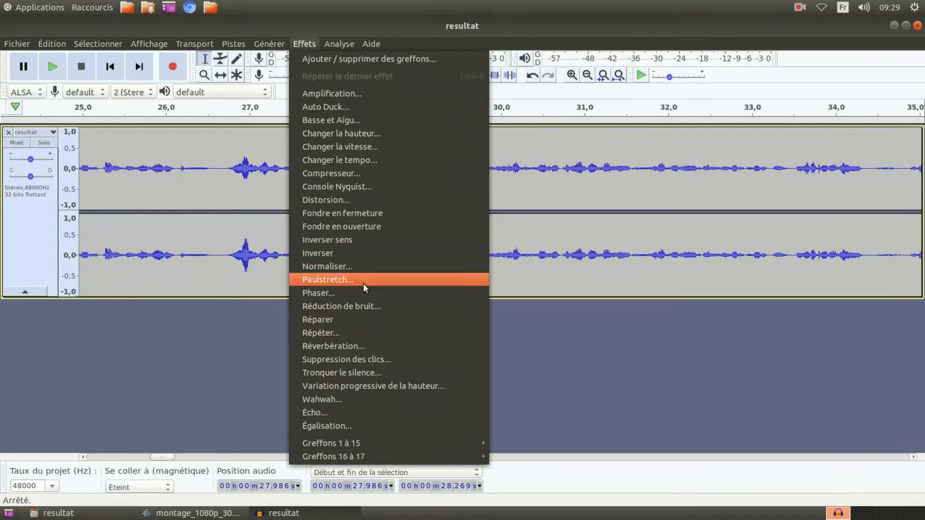
pyautogui.click(369, 305)
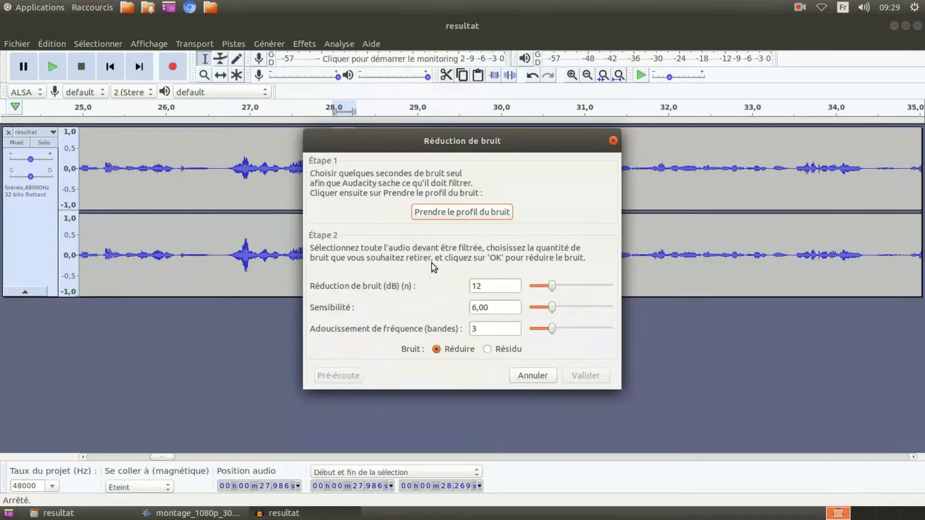
pyautogui.click(451, 213)
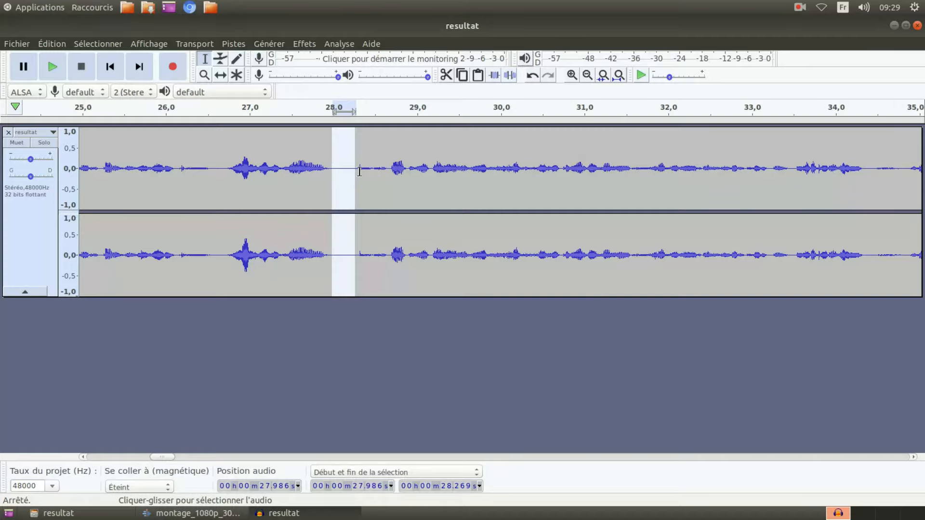
# Select the whole track, review the Réduction de bruit settings, and close them without applying.
pyautogui.click(306, 44)
pyautogui.click(587, 175)
pyautogui.doubleClick(439, 162)
pyautogui.click(300, 46)
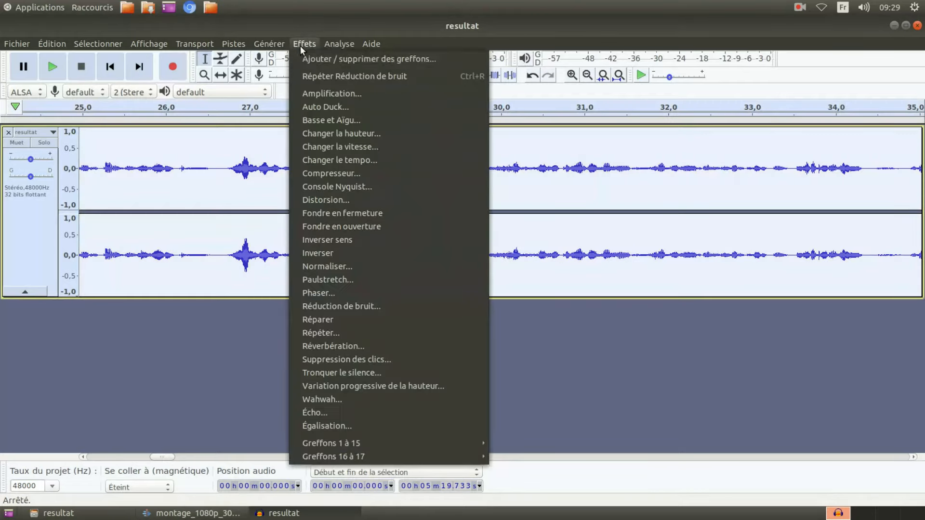
pyautogui.click(388, 304)
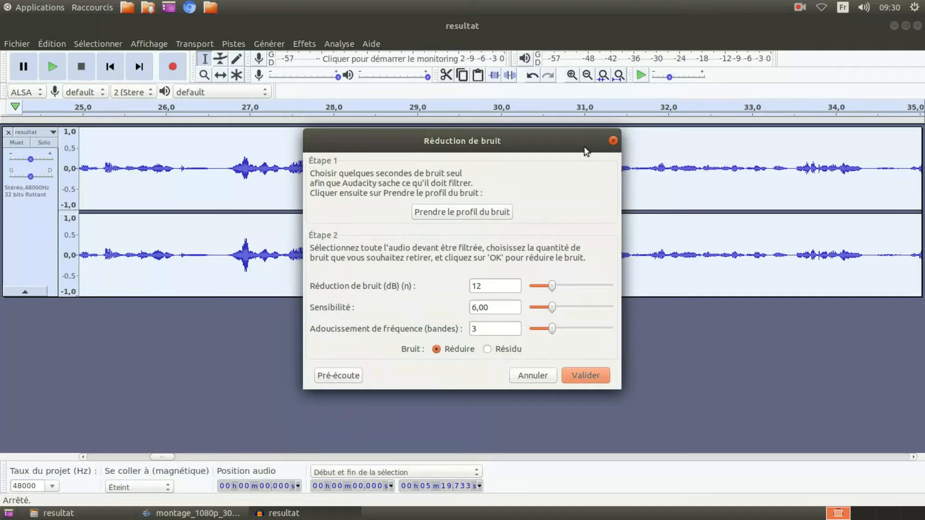
pyautogui.click(613, 140)
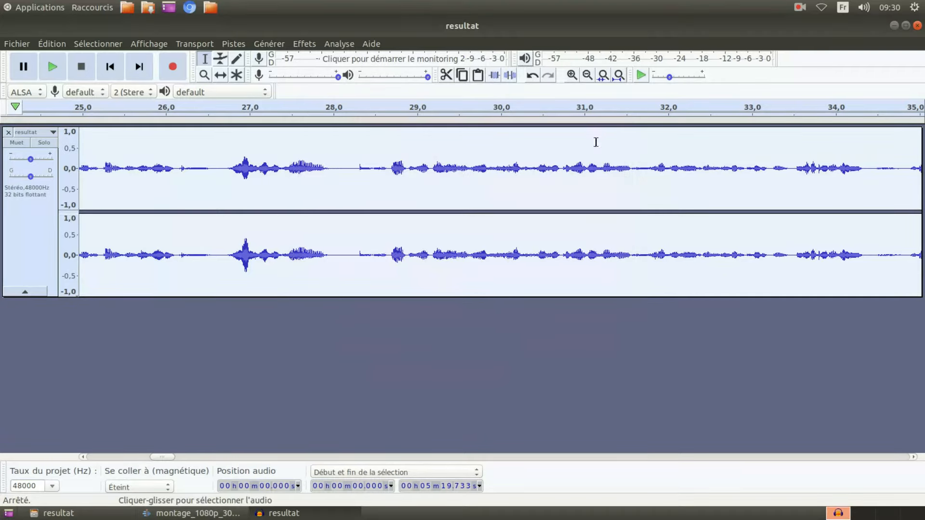
# Compare the silent gap at about 28.0–28.3 s with the speech from about 28.6 to 31.6 s by selecting each passage.
pyautogui.moveTo(356, 159); pyautogui.dragTo(333, 154)
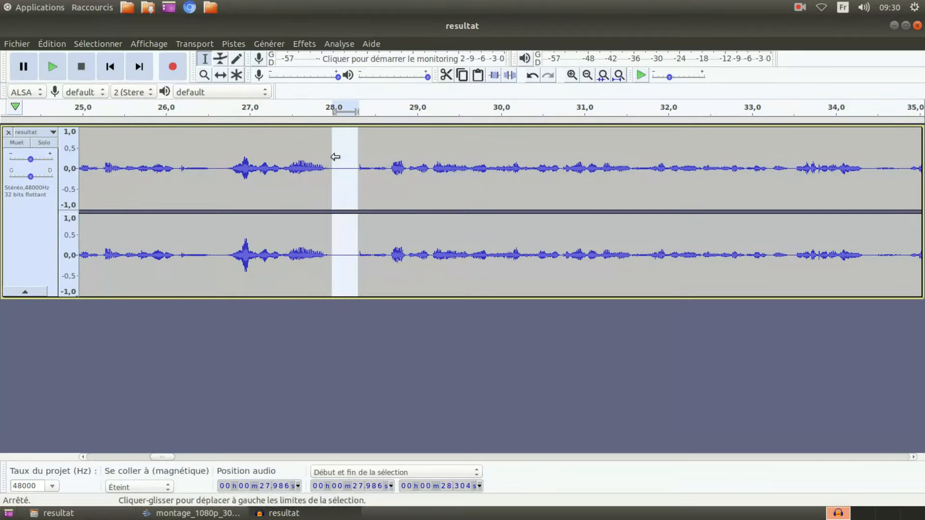
pyautogui.moveTo(386, 165); pyautogui.dragTo(631, 162)
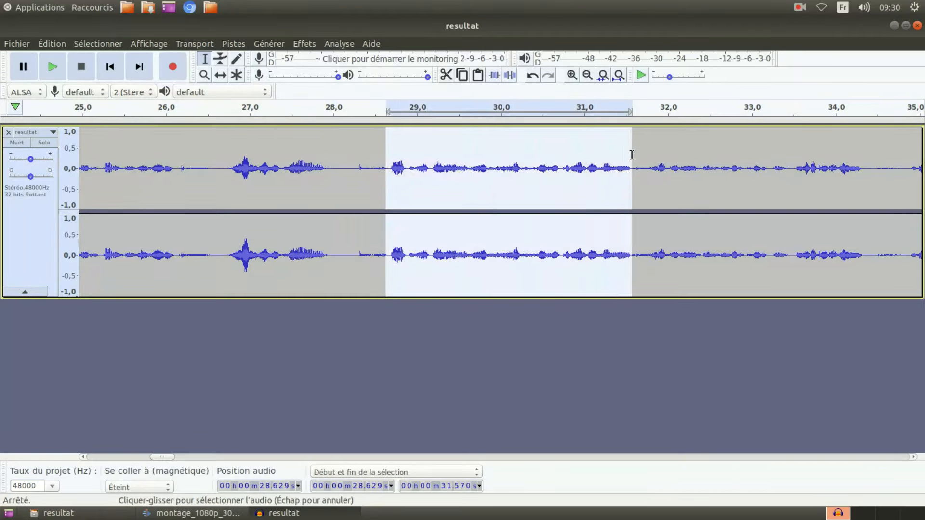
pyautogui.click(345, 152)
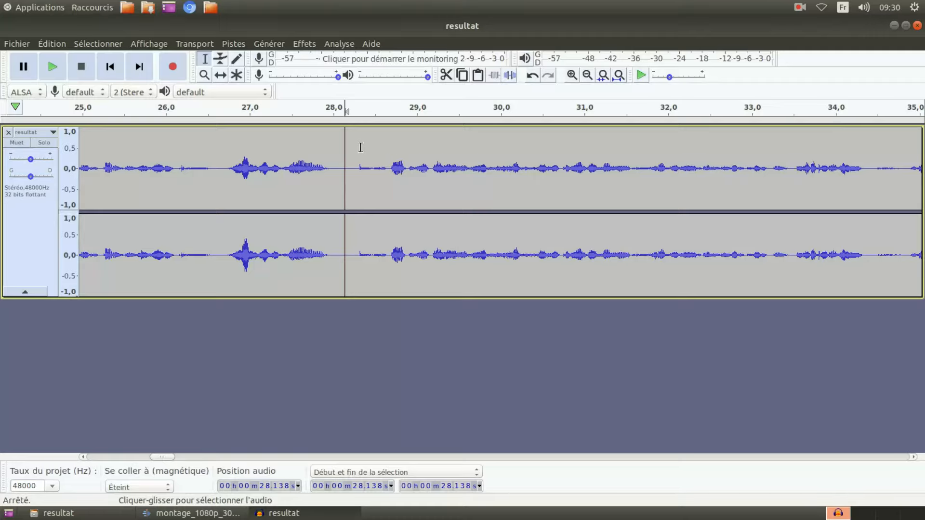
pyautogui.click(360, 169)
# Select the whole track, inspect the decibel value in the Amplification settings, and close them without applying.
pyautogui.scroll(-2, 311, 178)
pyautogui.click(305, 177)
pyautogui.scroll(-2, 249, 174)
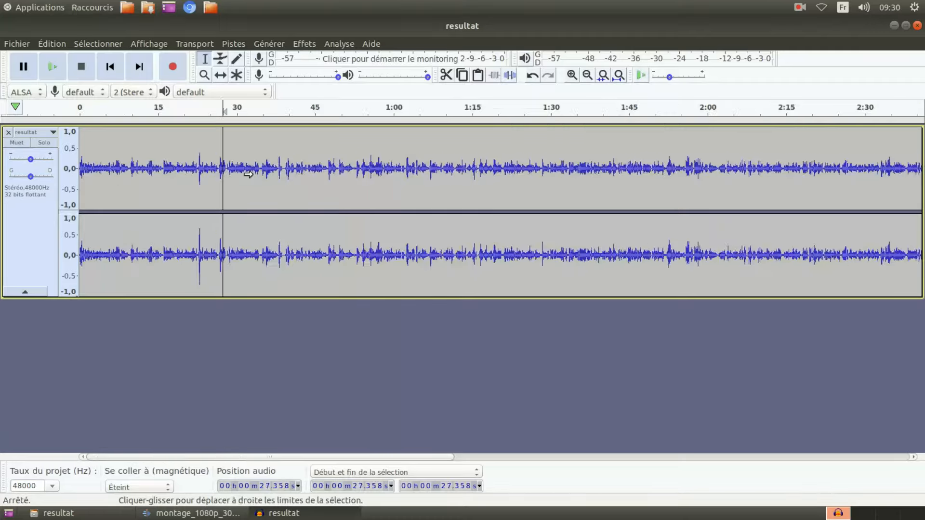
pyautogui.click(315, 170)
pyautogui.scroll(-1, 314, 169)
pyautogui.doubleClick(246, 187)
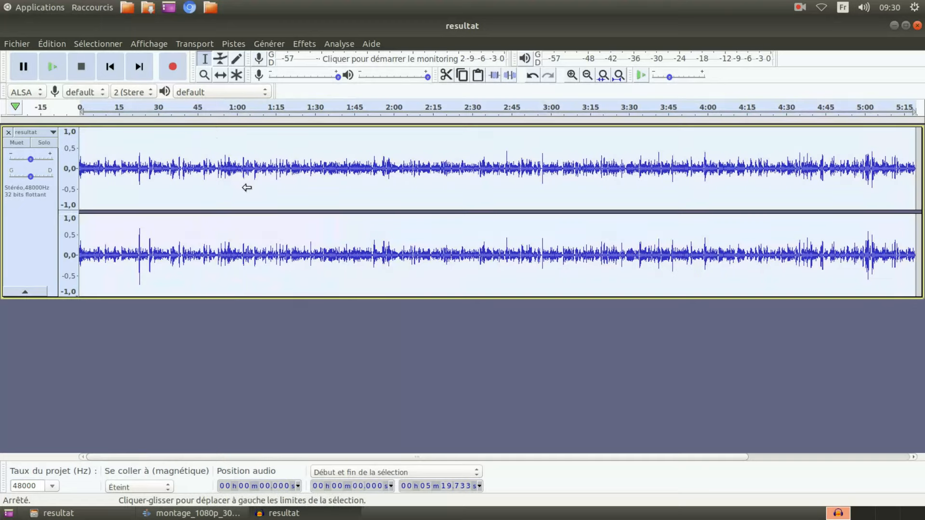
pyautogui.click(297, 47)
pyautogui.click(334, 94)
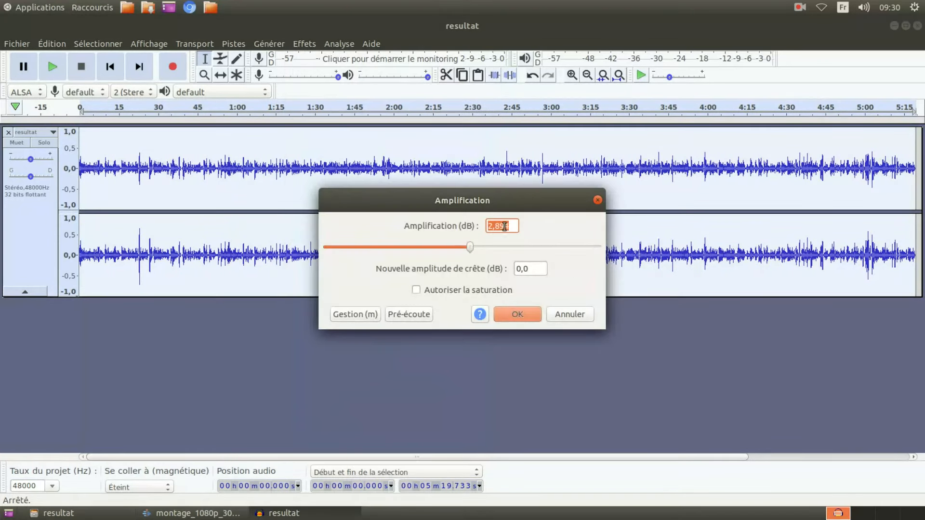
pyautogui.click(504, 226)
pyautogui.moveTo(499, 228); pyautogui.dragTo(519, 229)
pyautogui.click(499, 227)
pyautogui.click(598, 200)
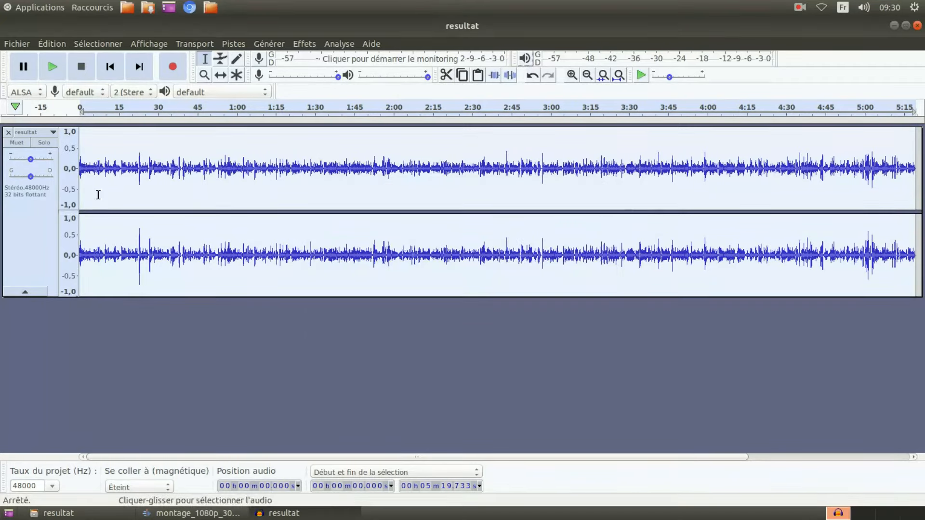
# Examine the loud peak at about 23 s in both channels by selecting the waveform around it.
pyautogui.click(139, 153)
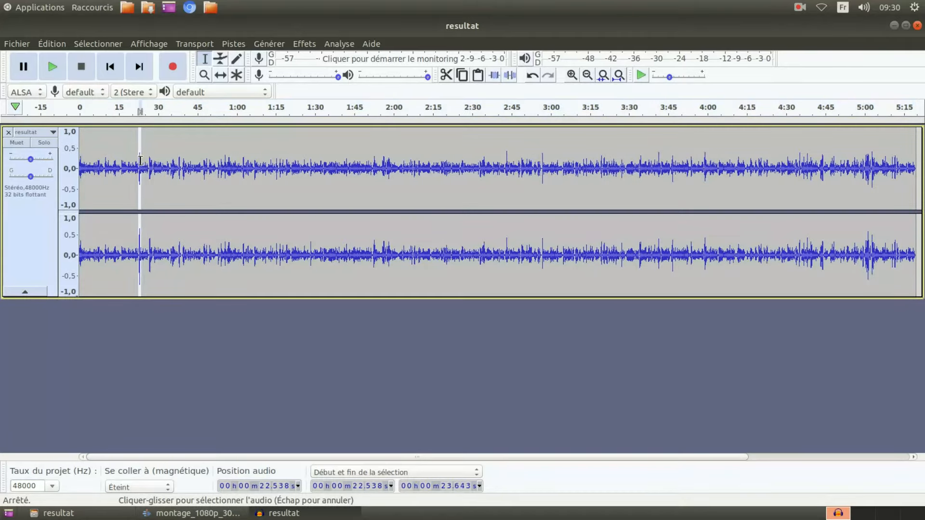
pyautogui.click(168, 167)
pyautogui.moveTo(139, 164); pyautogui.dragTo(146, 164)
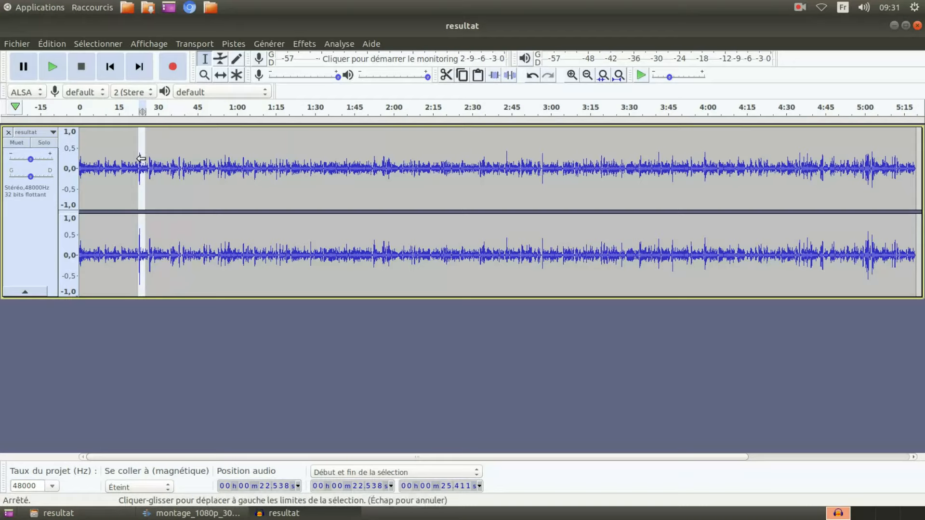
pyautogui.click(144, 165)
pyautogui.keyDown('ctrl'); pyautogui.scroll(3, 130, 169); pyautogui.keyUp('ctrl')
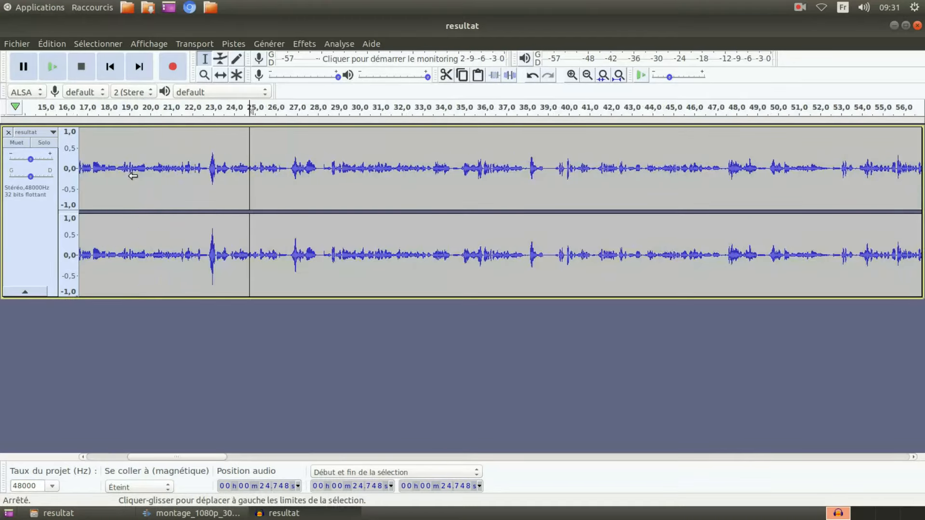
pyautogui.moveTo(201, 162)
pyautogui.mouseDown()
pyautogui.moveTo(229, 163)
pyautogui.moveTo(207, 162)
pyautogui.moveTo(218, 162)
pyautogui.mouseUp()
pyautogui.click(223, 162)
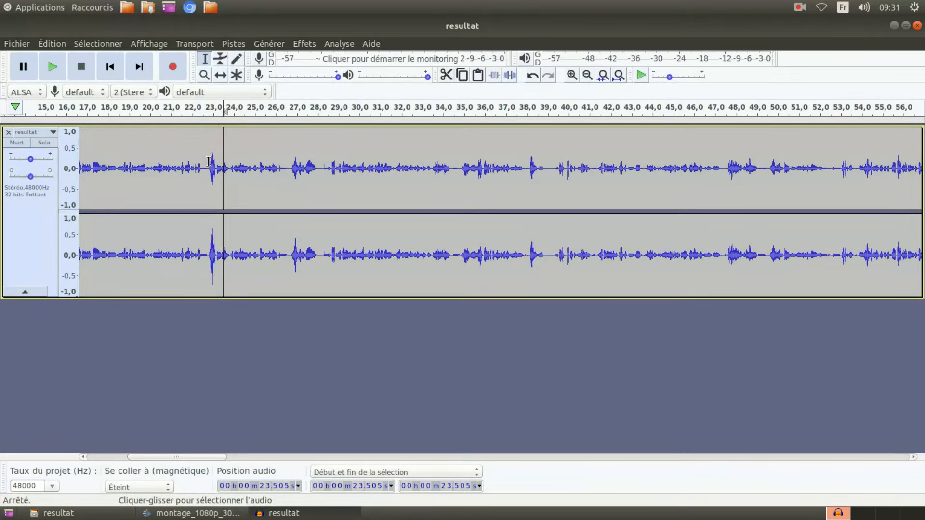
pyautogui.moveTo(209, 166); pyautogui.dragTo(215, 166)
pyautogui.click(275, 181)
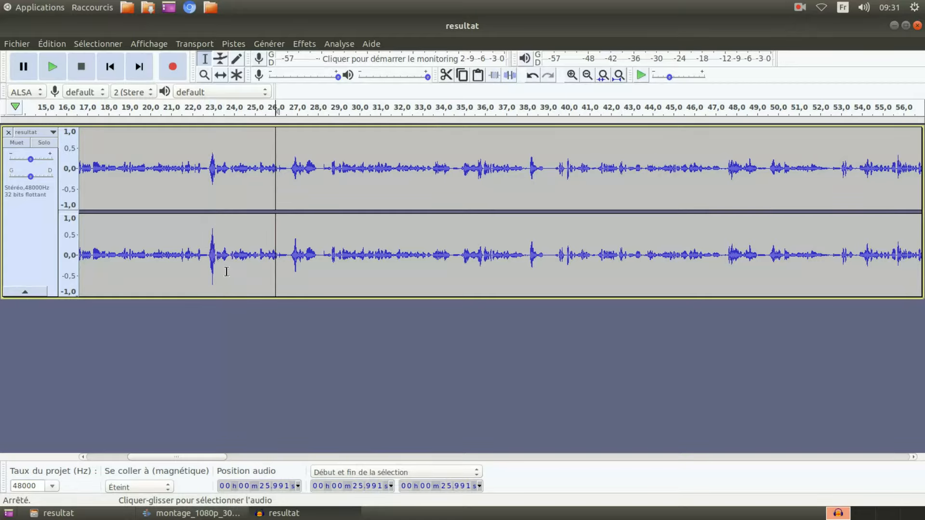
pyautogui.moveTo(211, 248); pyautogui.dragTo(226, 224)
# Select the entire stereo track, check the gain proposed by the Amplification effect, and close it without applying.
pyautogui.hotkey('ctrl', '3')
pyautogui.hotkey('ctrl', '3')
pyautogui.hotkey('ctrl', '3')
pyautogui.hotkey('ctrl', '3')
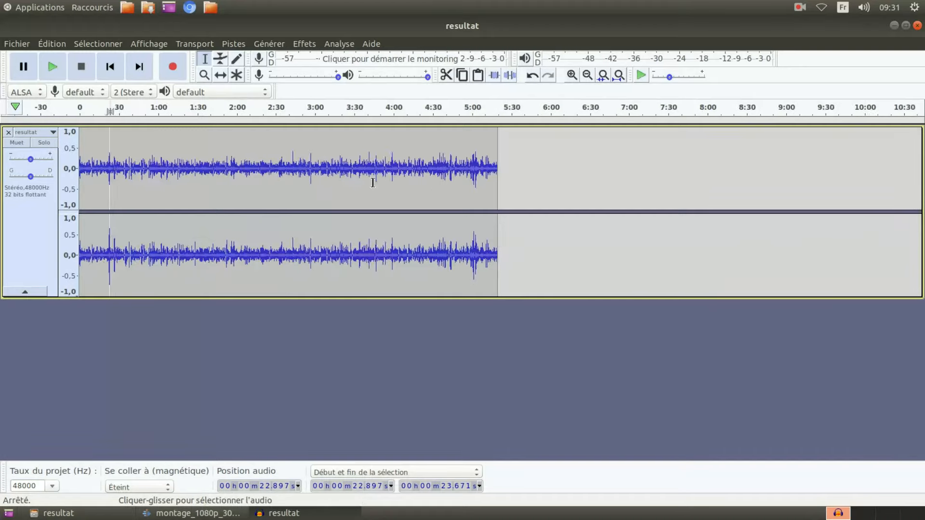
pyautogui.hotkey('ctrl', 'a')
pyautogui.click(304, 43)
pyautogui.click(336, 93)
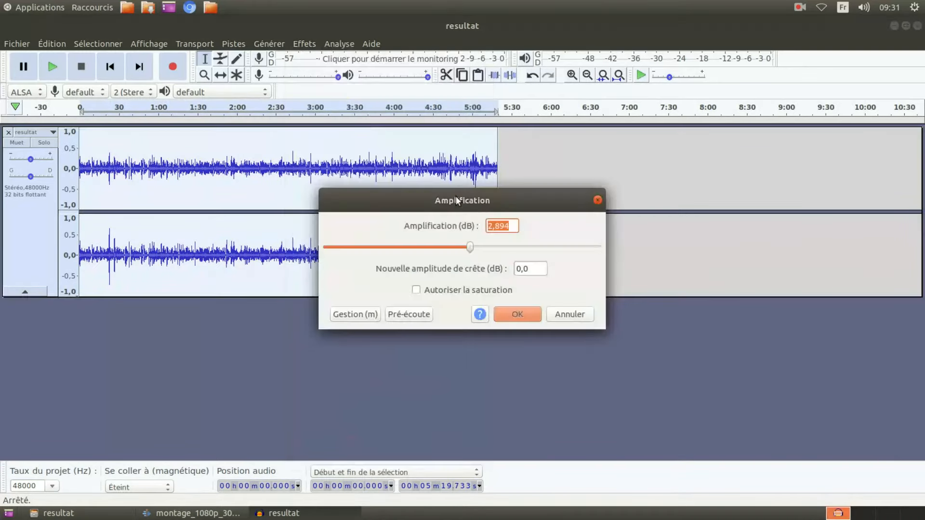
pyautogui.press('Escape')
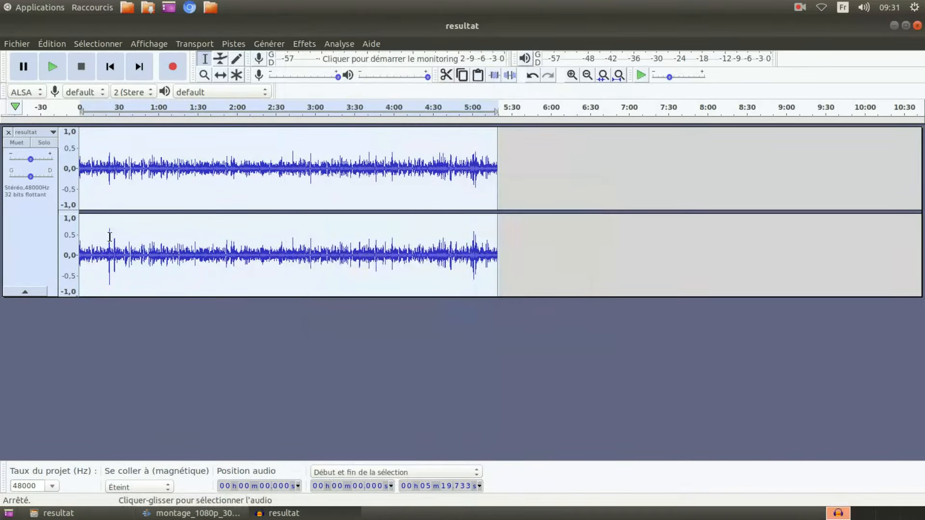
# Split the stereo resultat track into separate left and right channel tracks.
pyautogui.click(110, 239)
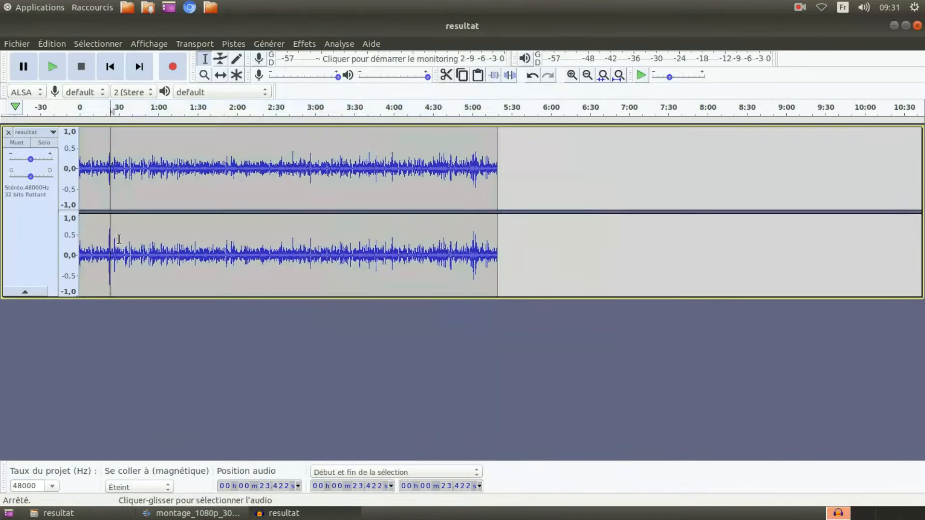
pyautogui.click(54, 133)
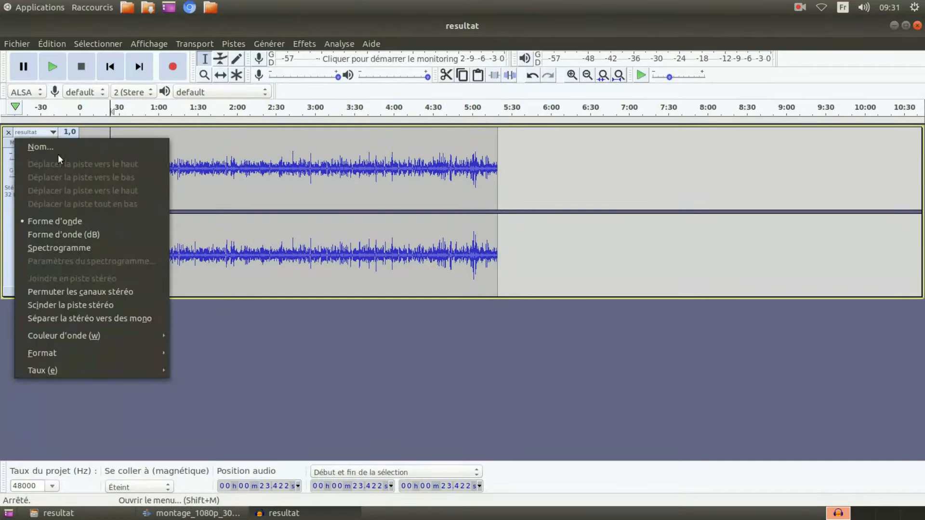
pyautogui.click(126, 308)
pyautogui.click(126, 247)
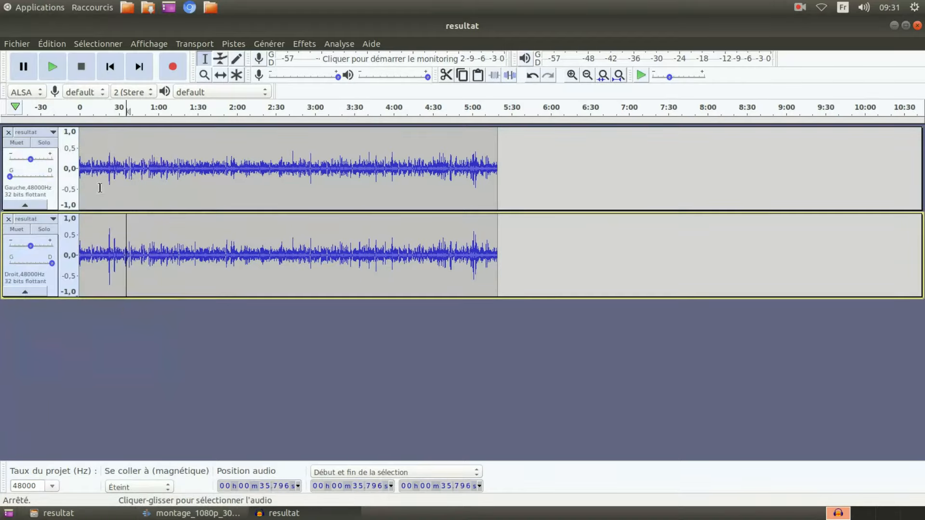
# Compare the peak near 23 s in both channels, selecting about 21.4 to 24.7 s in the left track.
pyautogui.click(110, 235)
pyautogui.hotkey('ctrl', '1')
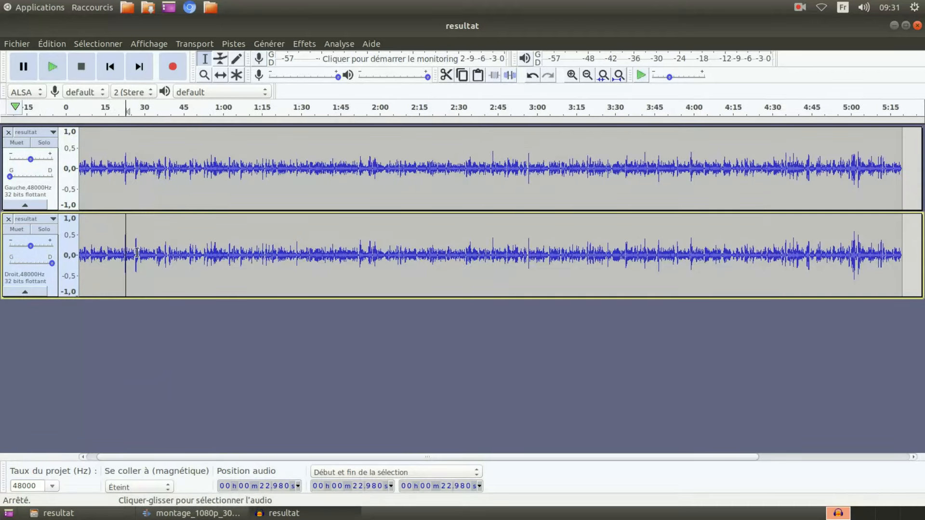
pyautogui.click(125, 184)
pyautogui.hotkey('ctrl', '1')
pyautogui.hotkey('ctrl', '1')
pyautogui.hotkey('ctrl', '1')
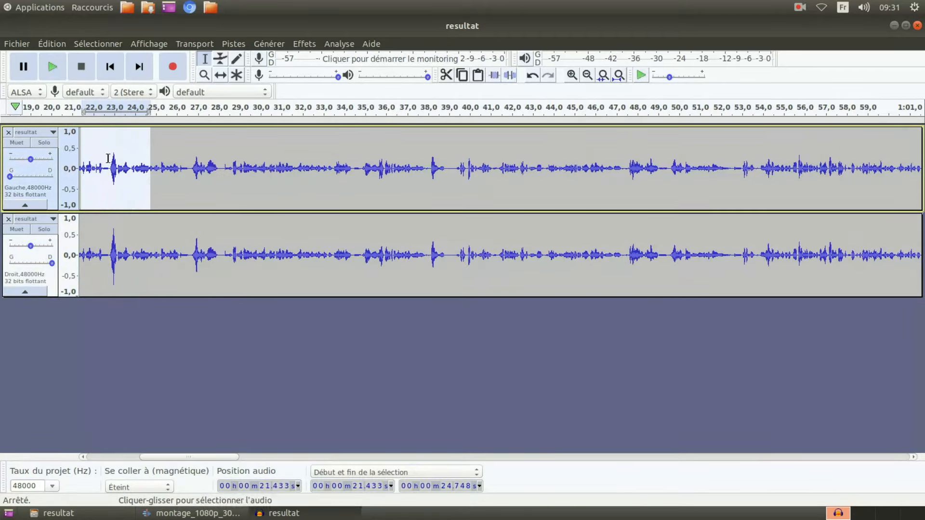
# Delete the separate right-channel track, keeping only the left channel.
pyautogui.hotkey('ctrl', '3')
pyautogui.hotkey('ctrl', '3')
pyautogui.hotkey('ctrl', '3')
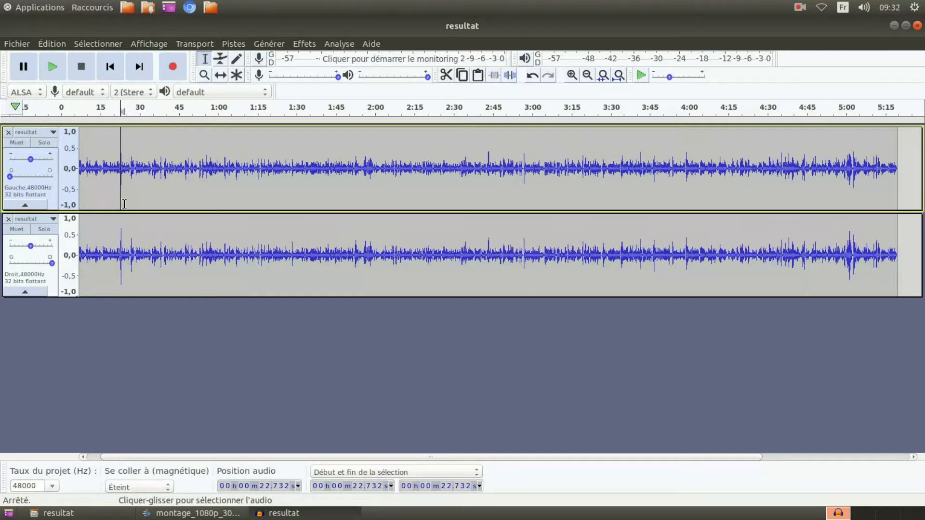
pyautogui.click(8, 219)
# Amplify the whole left-channel track by 6.648 dB, with a new peak amplitude of 0.0 dB.
pyautogui.click(133, 152)
pyautogui.hotkey('ctrl', 'a')
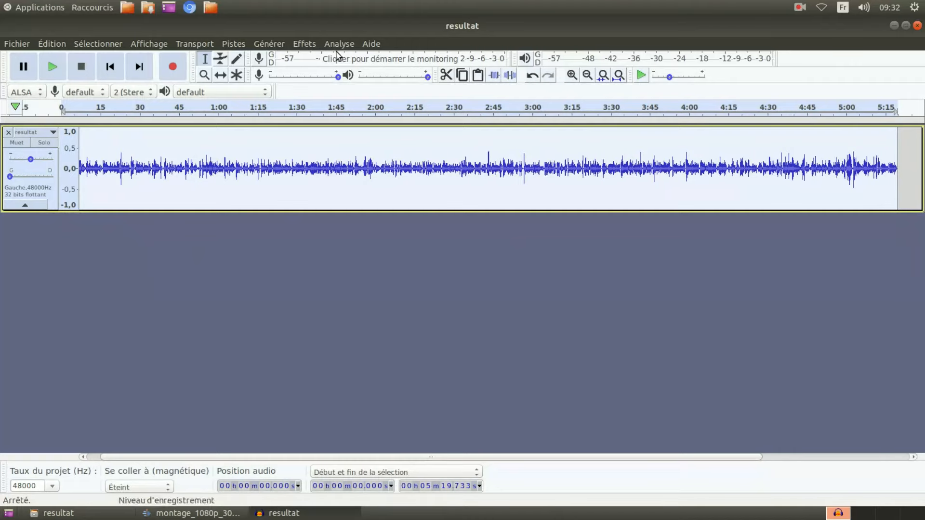
pyautogui.click(304, 43)
pyautogui.click(318, 91)
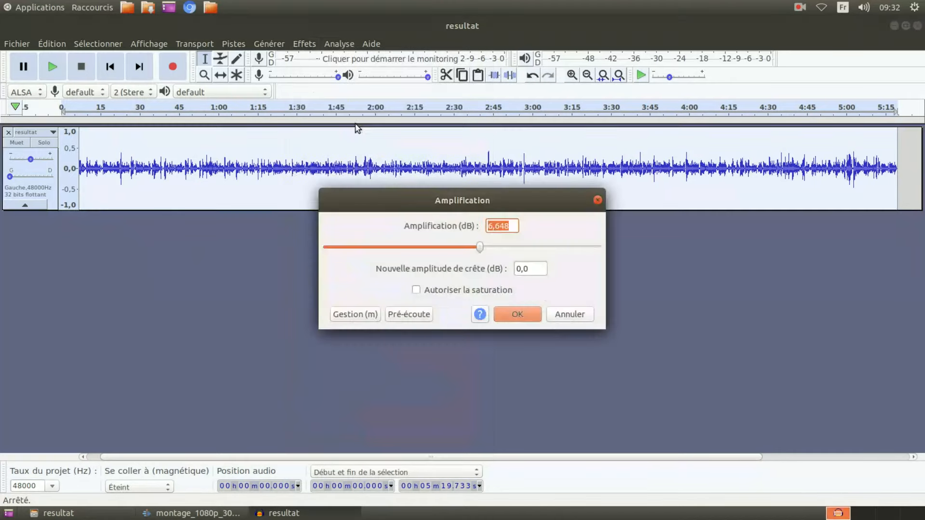
pyautogui.click(517, 225)
pyautogui.moveTo(496, 225); pyautogui.dragTo(525, 226)
pyautogui.click(512, 226)
pyautogui.click(514, 315)
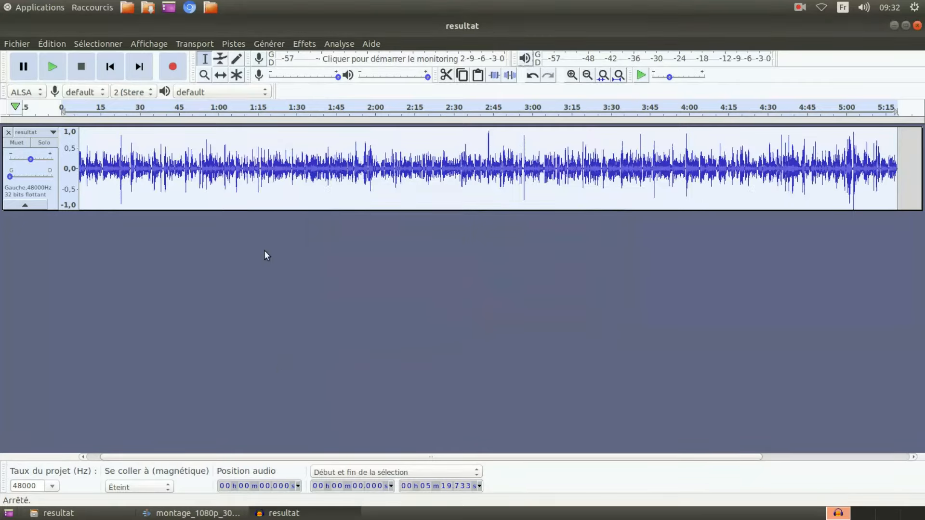
# Copy the whole amplified left-channel track and paste it as a second track below.
pyautogui.click(228, 198)
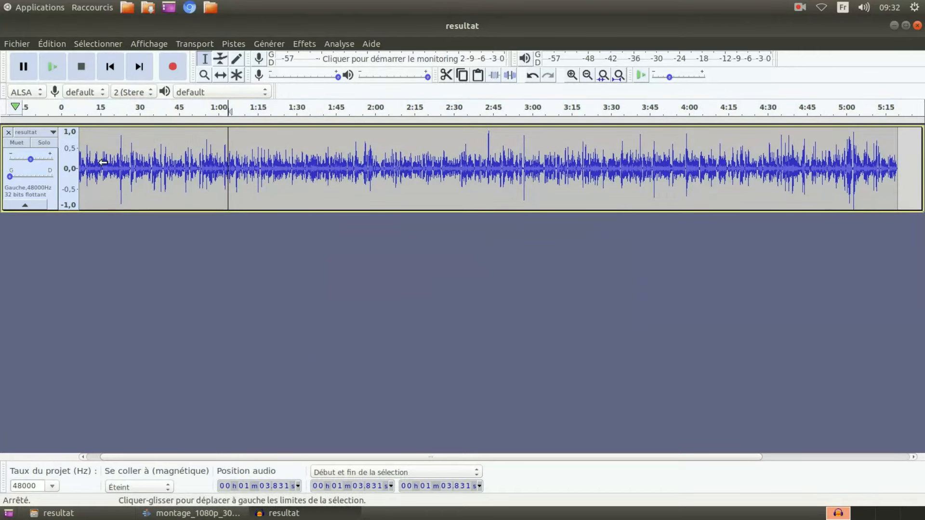
pyautogui.hotkey('ctrl', 'a')
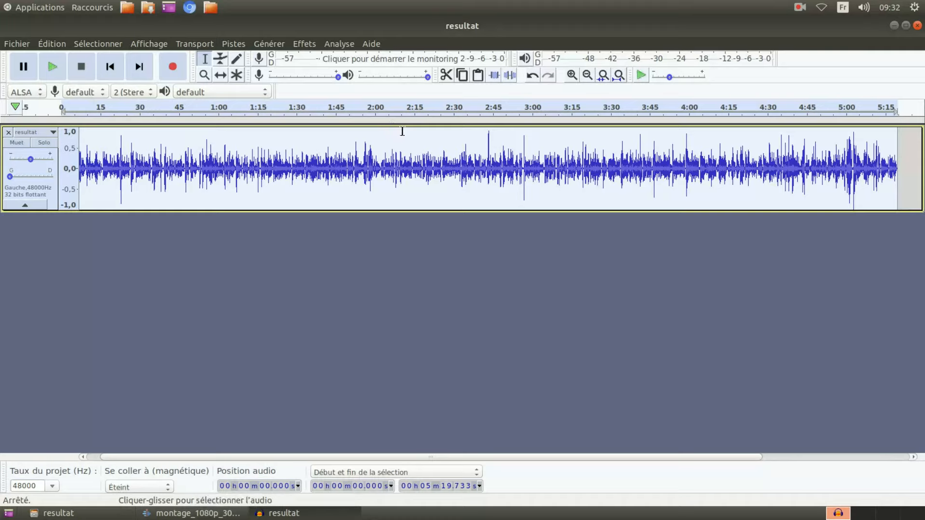
pyautogui.click(71, 273)
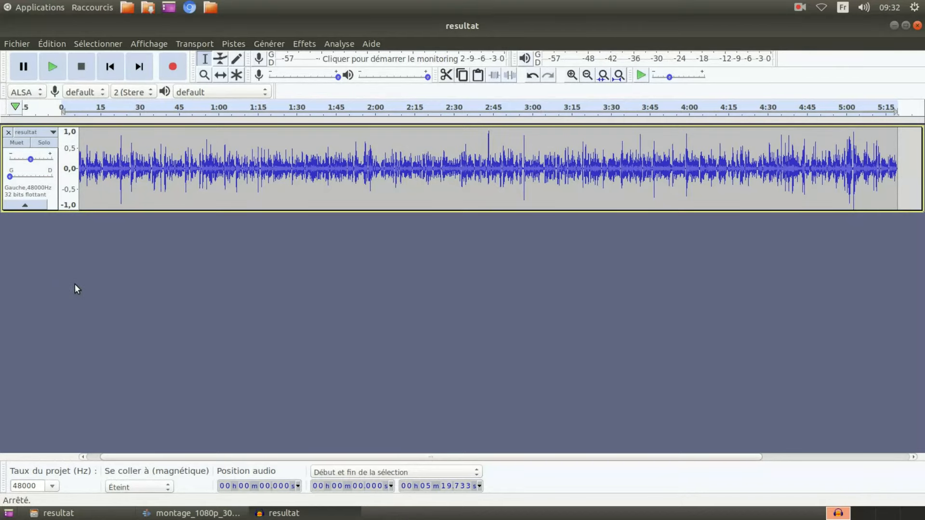
pyautogui.hotkey('ctrl', 'v')
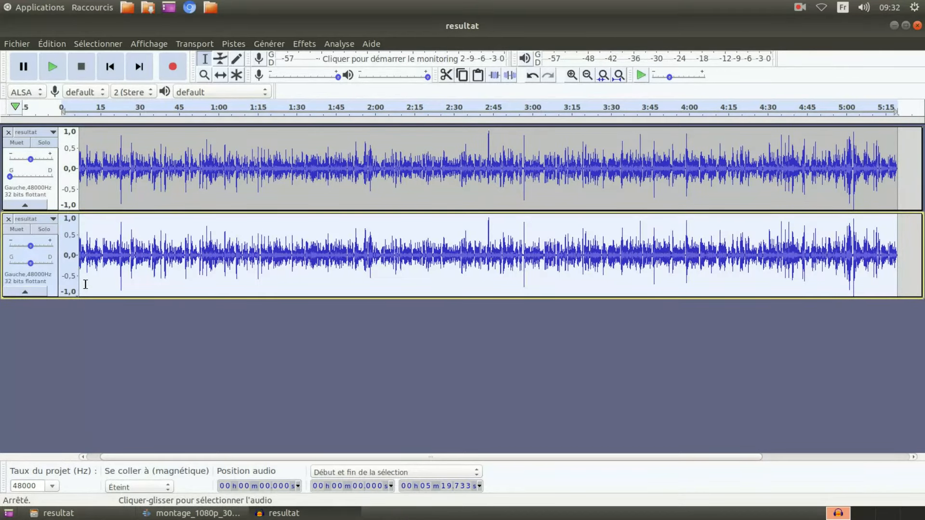
# Join the two identical left-channel tracks into one stereo track and clear the selection.
pyautogui.click(396, 164)
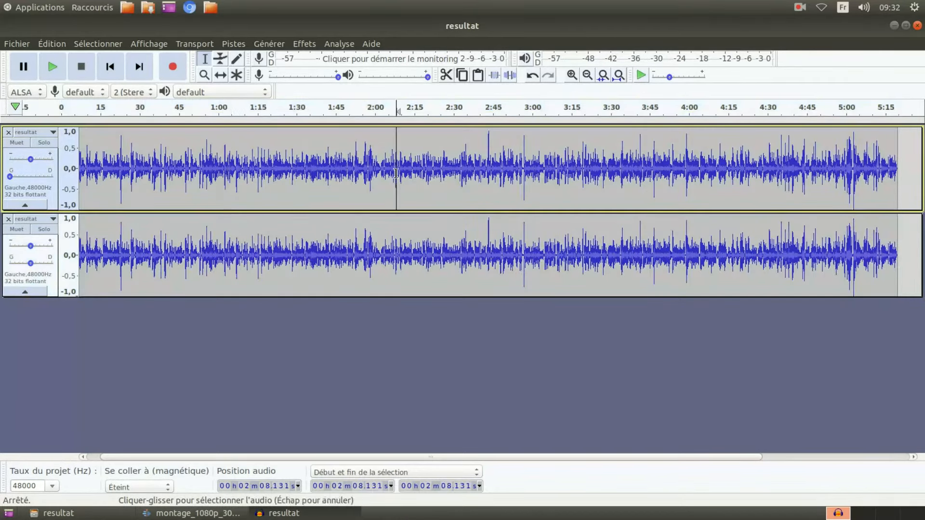
pyautogui.hotkey('ctrl', 'a')
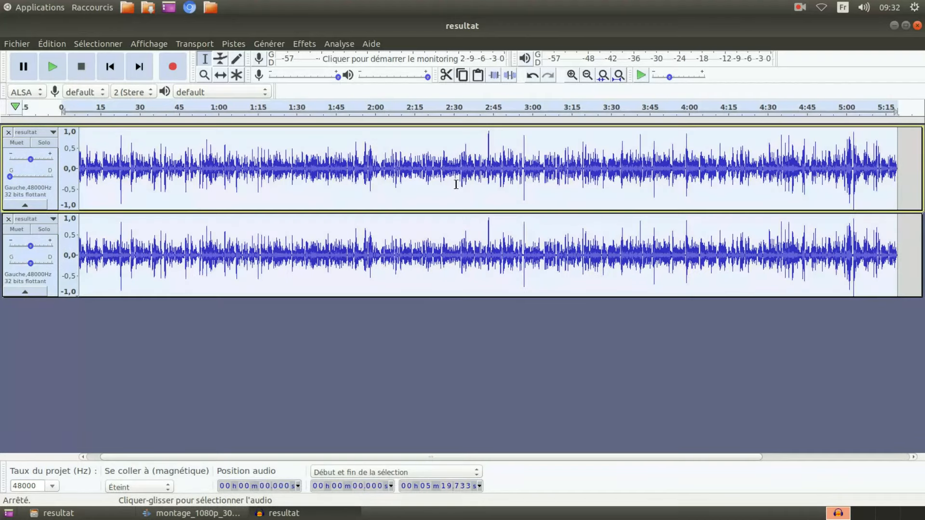
pyautogui.click(54, 132)
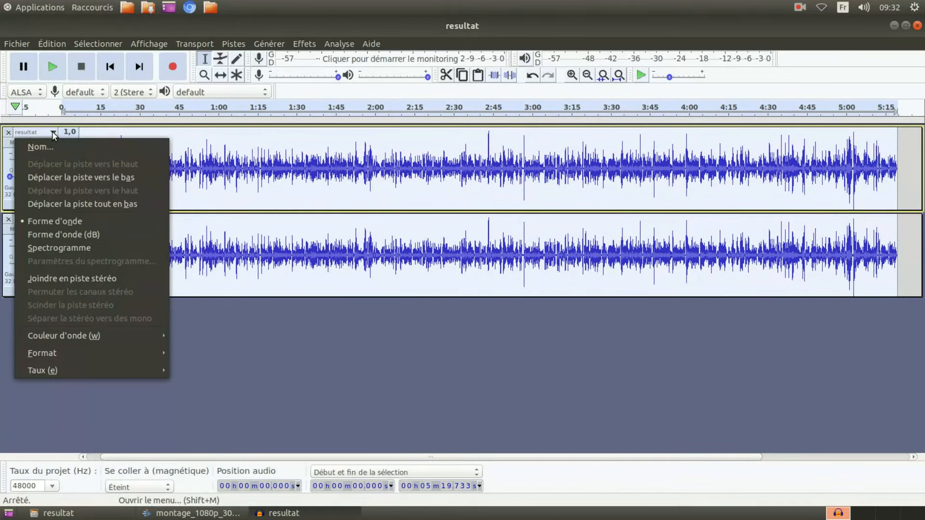
pyautogui.click(133, 280)
pyautogui.click(180, 281)
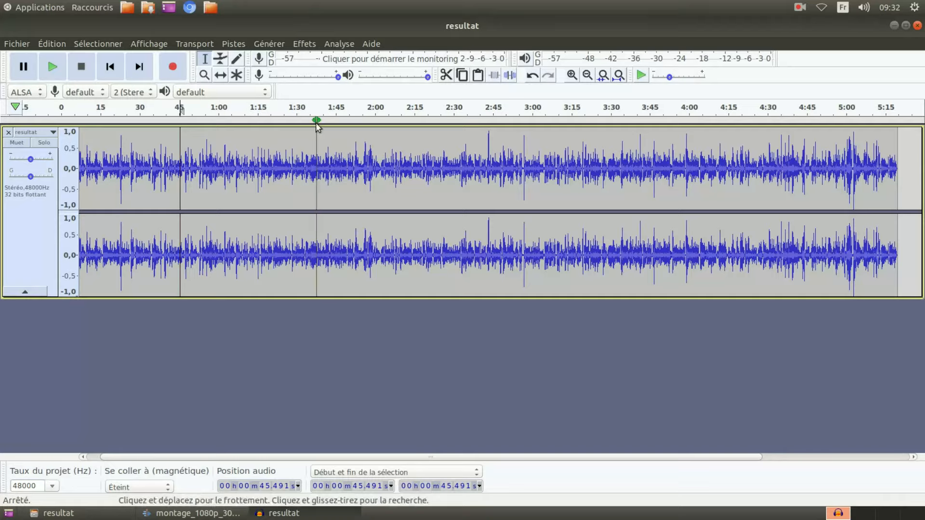
pyautogui.click(302, 152)
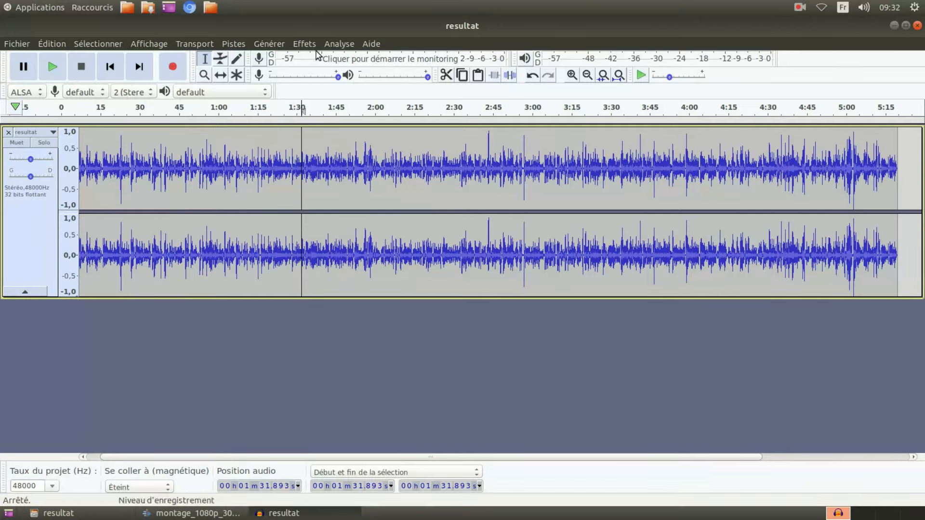
pyautogui.hotkey('ctrl', 'shift', 'e')
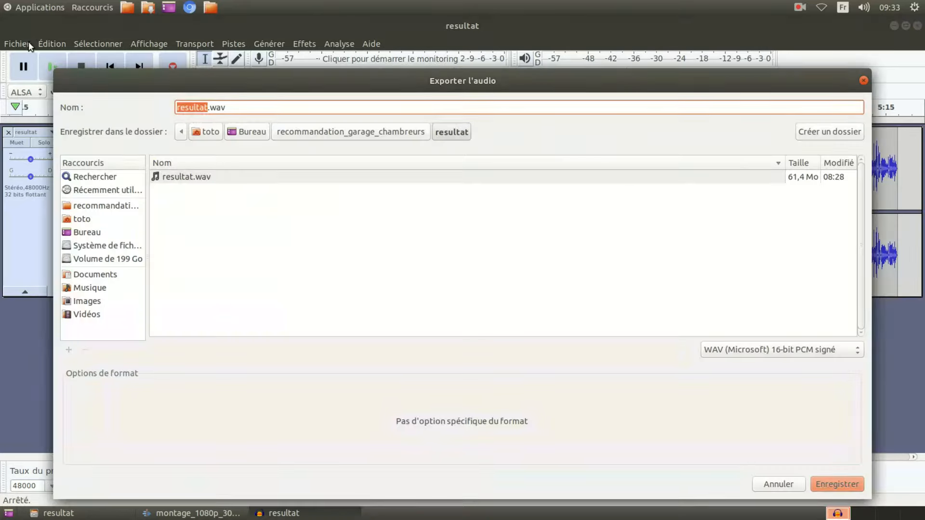
pyautogui.write('²')
pyautogui.press('Escape')
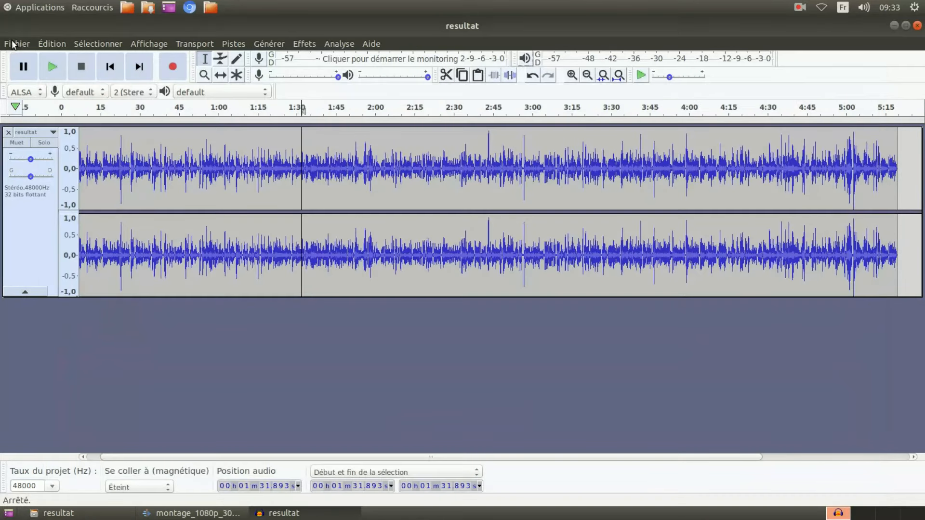
# Export the whole project as the WAV file resultat2.wav in the resultat folder, as 16-bit signed PCM.
pyautogui.click(18, 44)
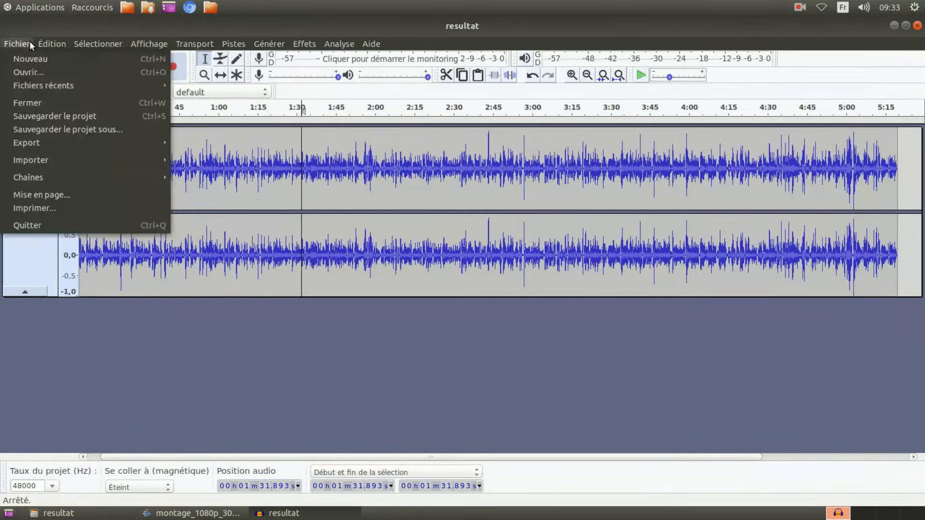
pyautogui.moveTo(56, 144)
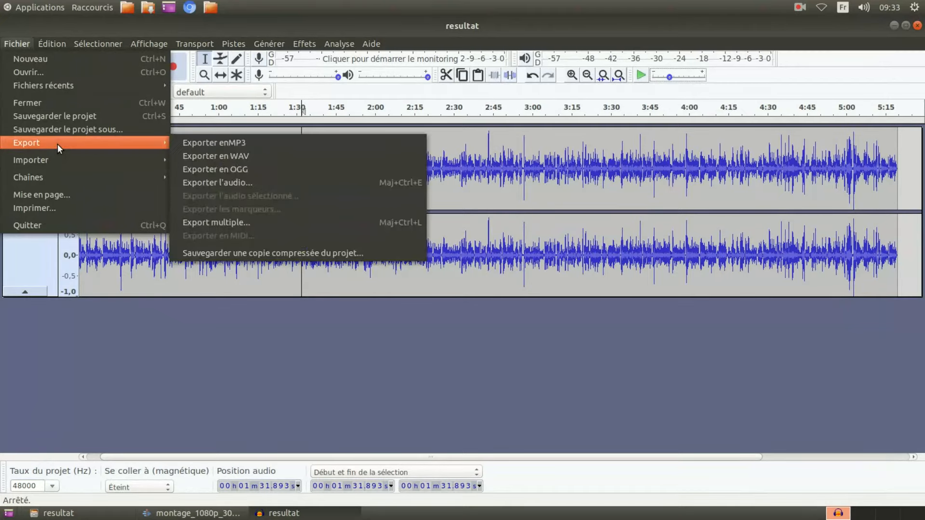
pyautogui.click(239, 160)
pyautogui.click(211, 107)
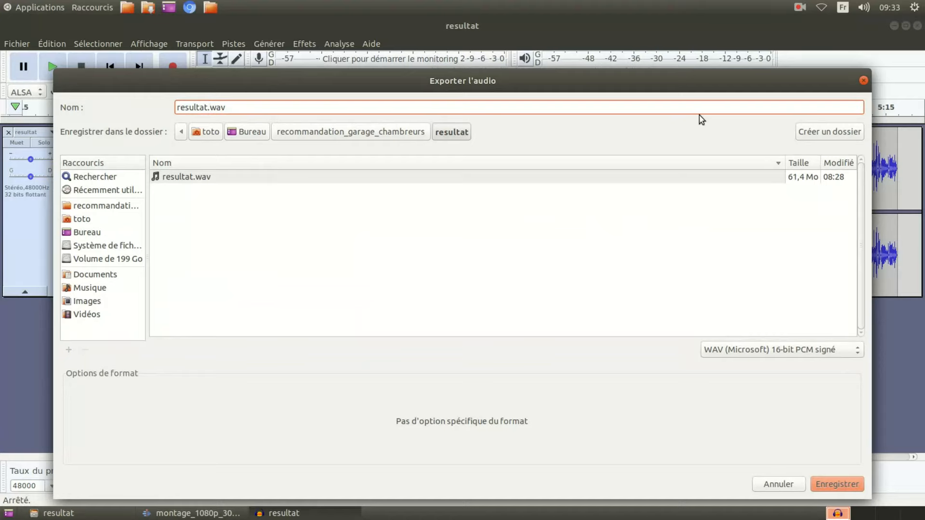
pyautogui.write('2')
pyautogui.click(804, 482)
pyautogui.click(626, 386)
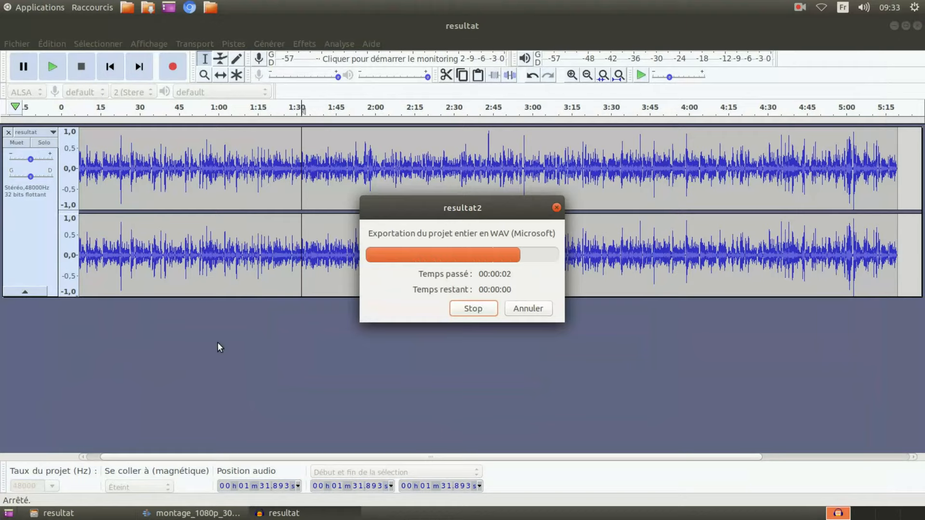
# Switch to Kdenlive and import resultat2.wav from the resultat folder into the project sources.
pyautogui.click(173, 513)
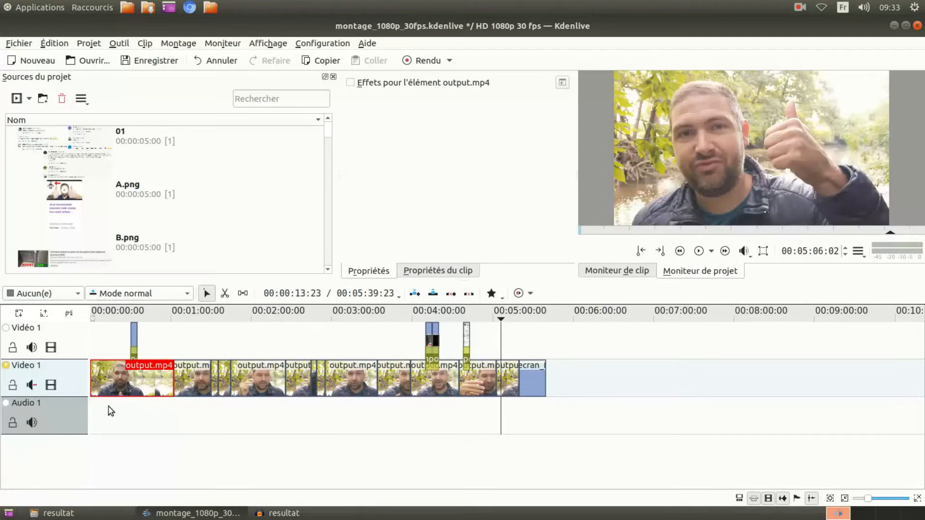
pyautogui.click(16, 98)
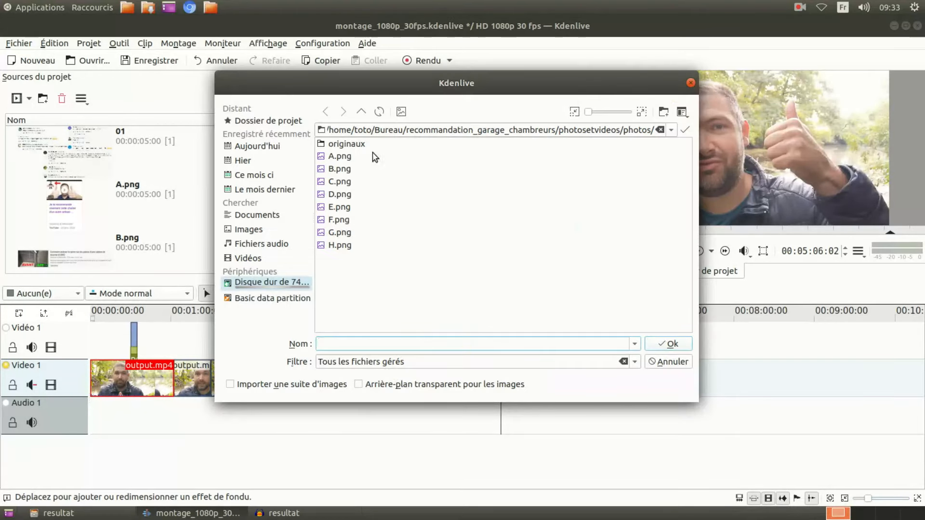
pyautogui.click(361, 112)
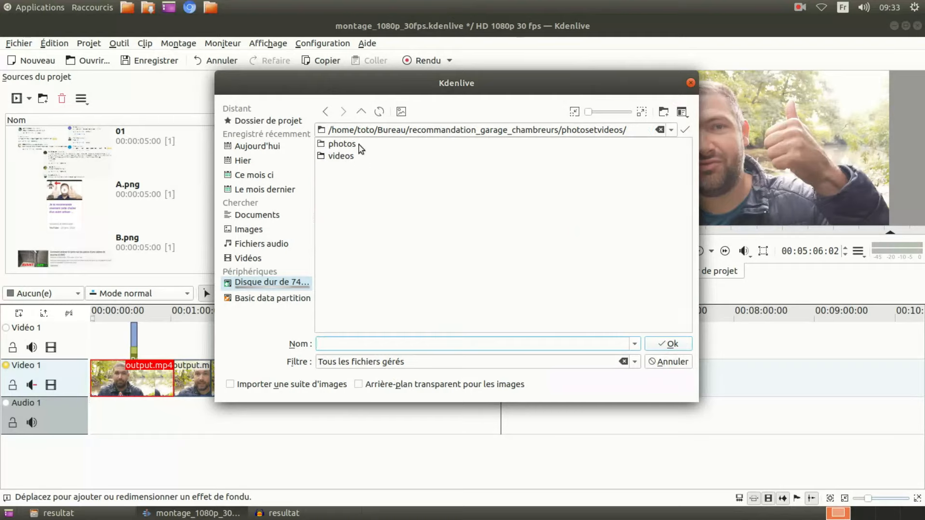
pyautogui.click(361, 112)
pyautogui.doubleClick(359, 180)
pyautogui.doubleClick(370, 171)
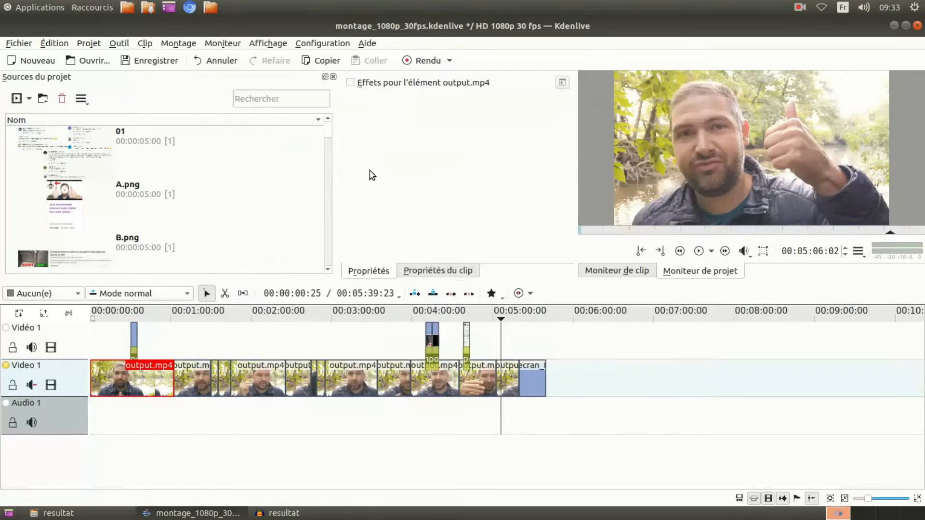
# Filter the project sources by "res", place resultat2.wav at the start of the Audio 1 track, and save the project.
pyautogui.click(265, 100)
pyautogui.write('res')
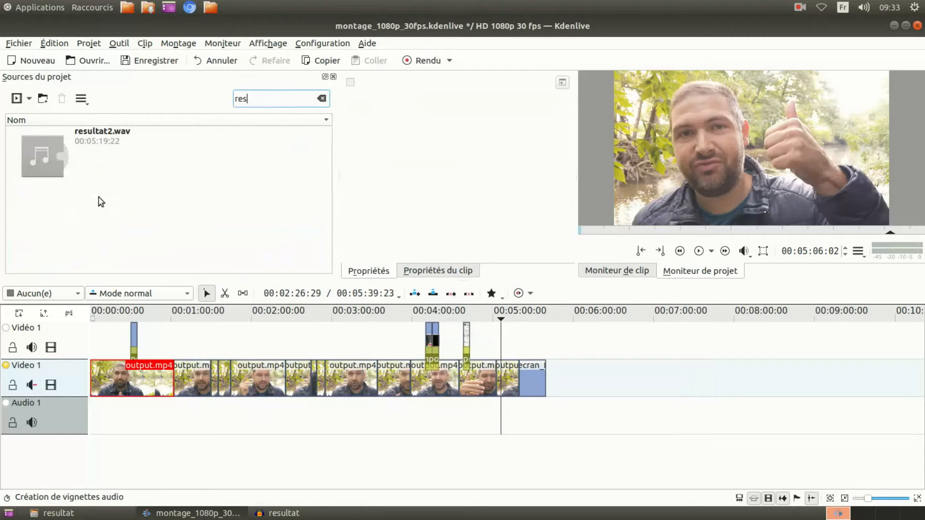
pyautogui.moveTo(101, 164); pyautogui.dragTo(155, 420)
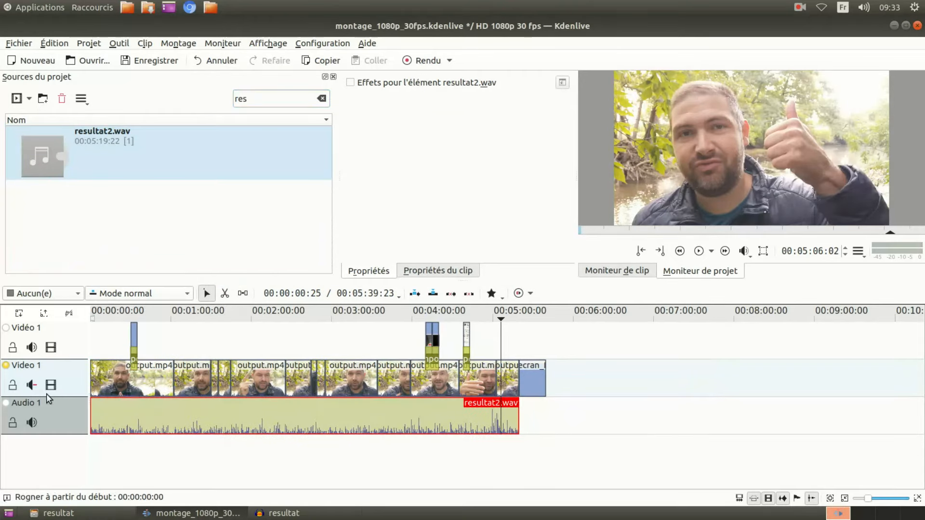
pyautogui.hotkey('ctrl', 's')
# Open the project's render settings, choose the generic WebM (VP8/Vorbis) format, and show the additional options.
pyautogui.click(421, 60)
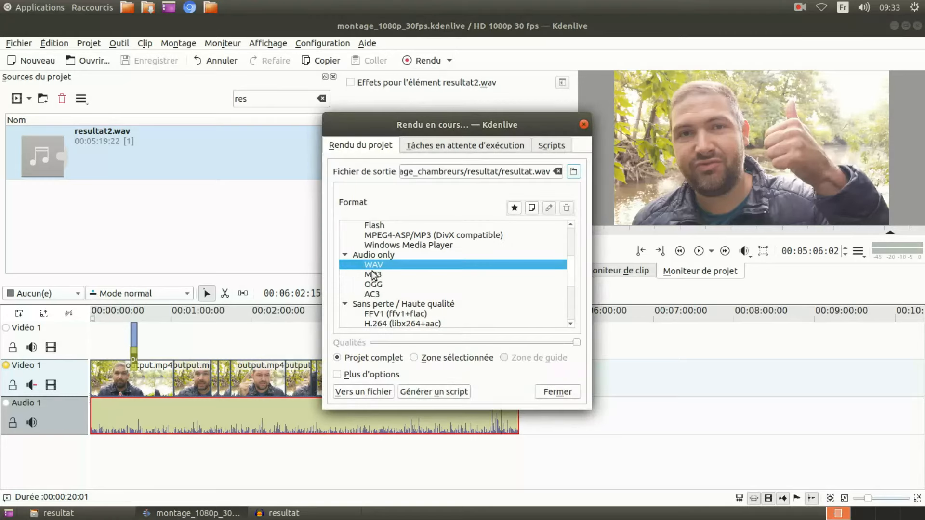
pyautogui.scroll(3, 389, 271)
pyautogui.click(395, 236)
pyautogui.click(371, 375)
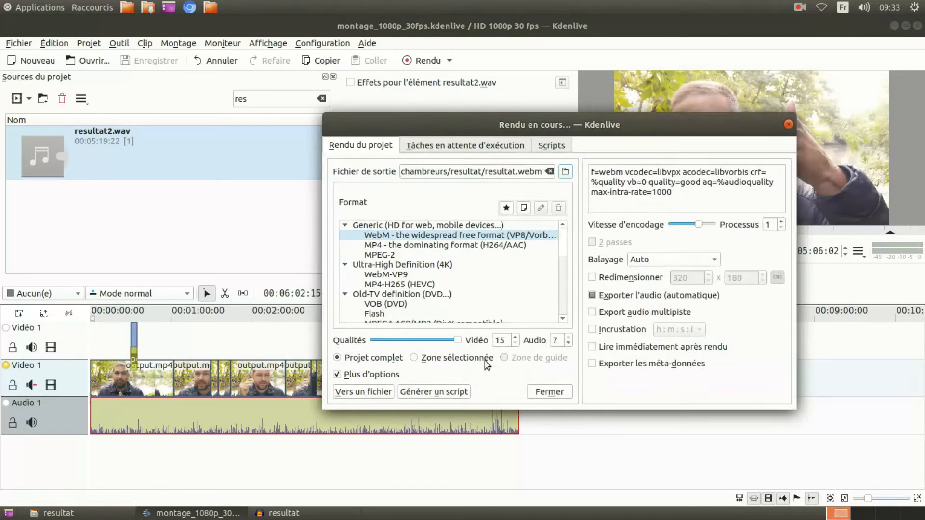
# Set the render's video quality to 36, raise the encoding speed to its maximum, and close the render settings.
pyautogui.doubleClick(505, 340)
pyautogui.write('36')
pyautogui.moveTo(700, 226); pyautogui.dragTo(728, 227)
pyautogui.click(788, 124)
# Switch to Audacity and undo the last four edits, back to the separate unamplified left and right channel tracks.
pyautogui.hotkey('alt', 'Tab')
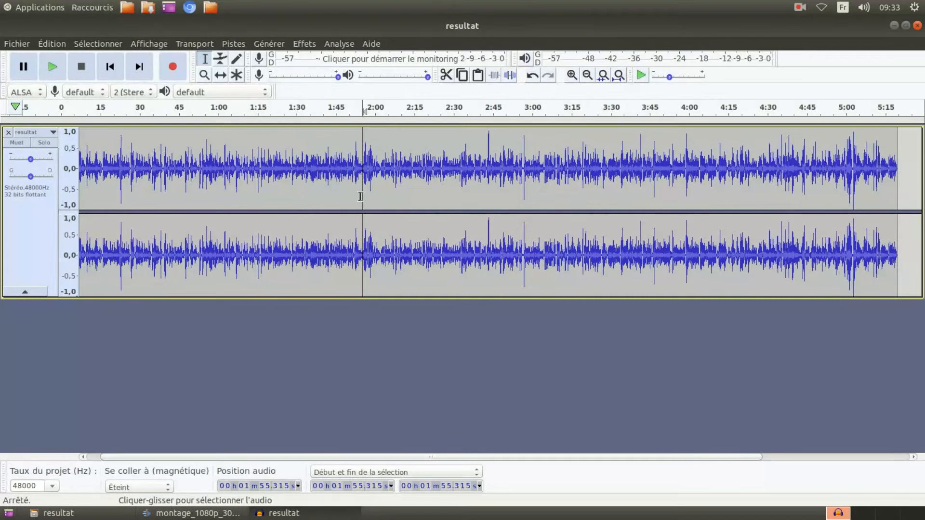
pyautogui.hotkey('ctrl', 'z')
pyautogui.hotkey('ctrl', 'z')
pyautogui.hotkey('ctrl', 'z')
pyautogui.hotkey('ctrl', 'z')
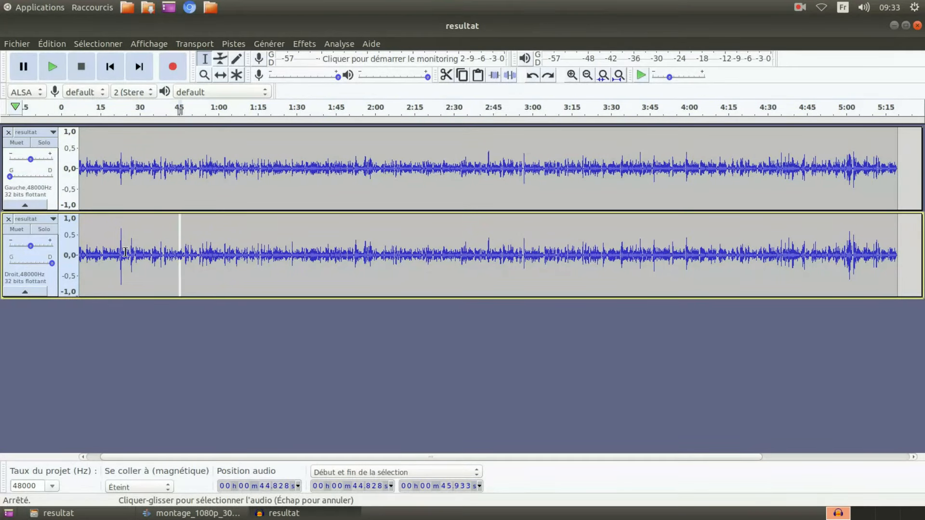
# Select the whole right channel track and check the gain the Amplify effect proposes for it, without applying the effect.
pyautogui.doubleClick(125, 252)
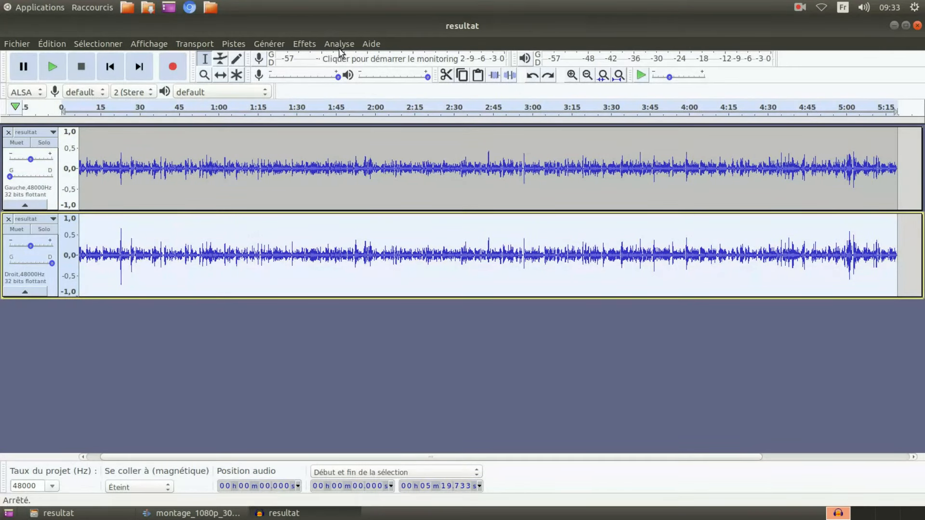
pyautogui.click(305, 44)
pyautogui.click(329, 93)
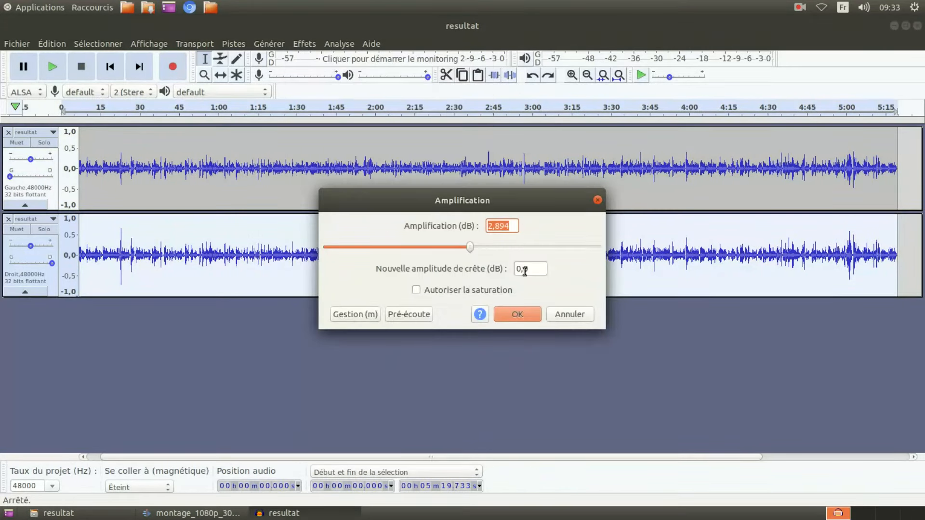
pyautogui.click(509, 226)
pyautogui.moveTo(496, 227); pyautogui.dragTo(515, 229)
pyautogui.click(503, 225)
pyautogui.press('Escape')
# Select the whole left channel track and check its proposed Amplify gain for comparison, without applying the effect.
pyautogui.doubleClick(404, 167)
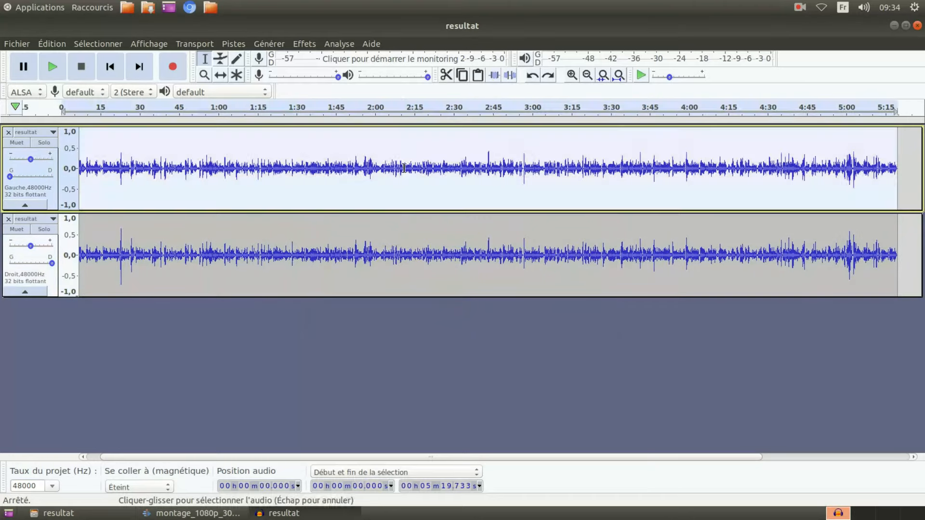
pyautogui.click(304, 43)
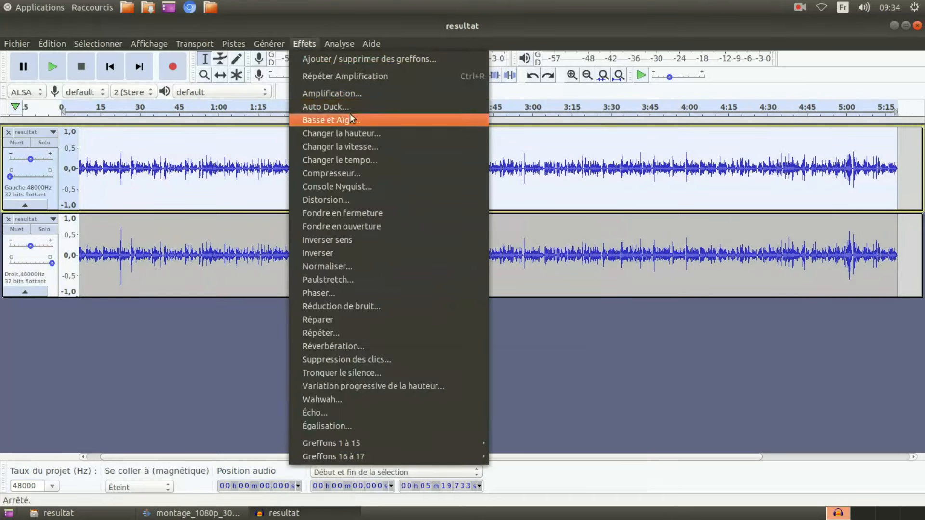
pyautogui.click(337, 92)
pyautogui.press('Escape')
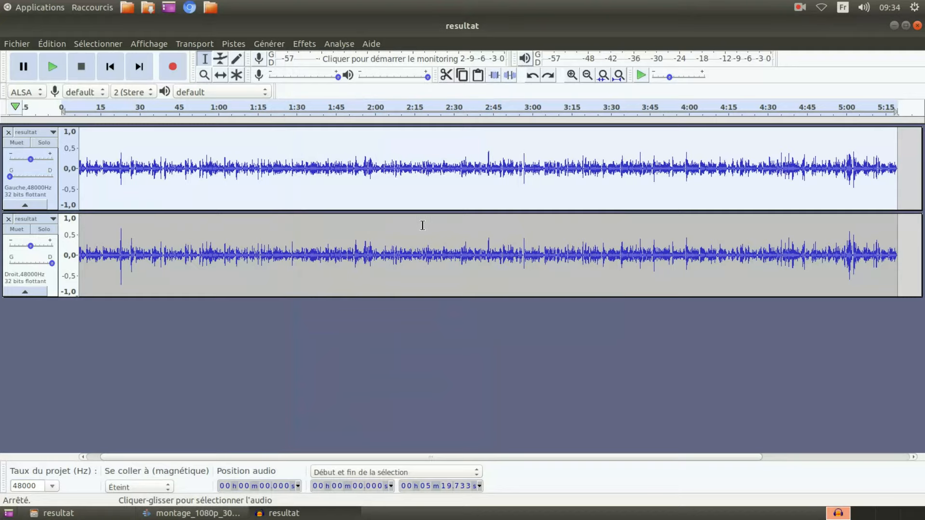
# Clear the track selection and examine the right channel's tall peak near 23 seconds up close.
pyautogui.click(548, 246)
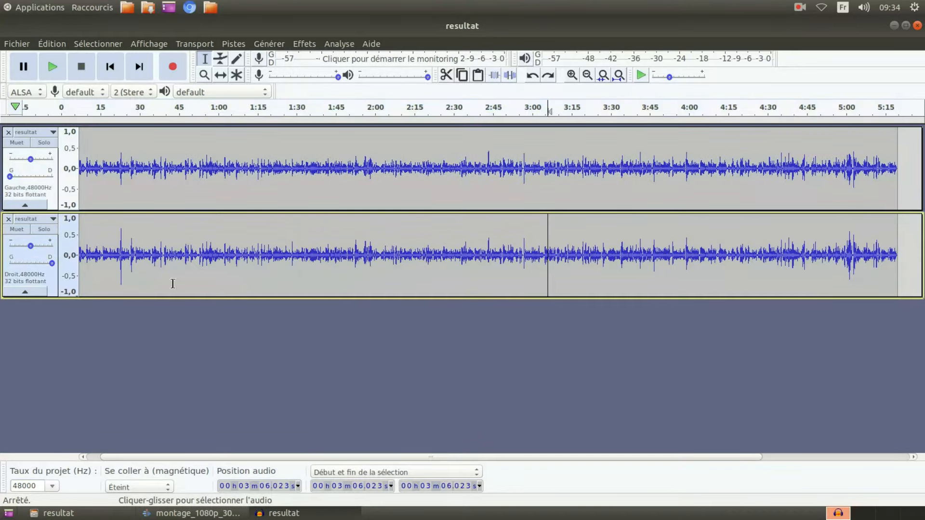
pyautogui.scroll(2, 123, 251)
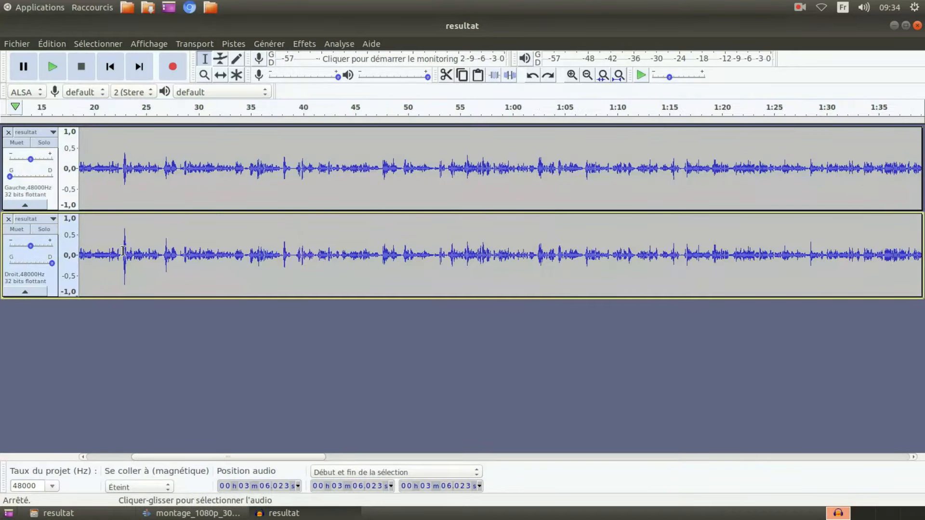